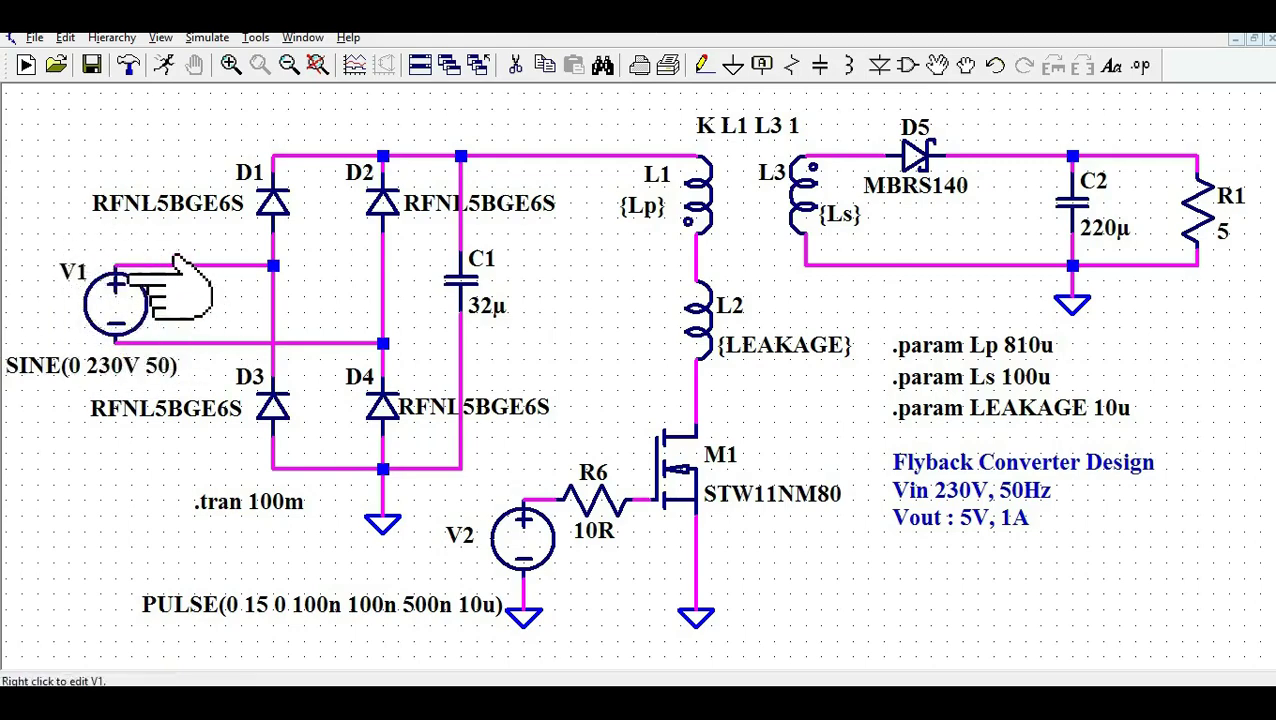
Step: Set the frequency of the sinusoidal input source V1 to 50 Hz and apply the source settings
{"action": "right_click", "coordinate": [118, 302]}
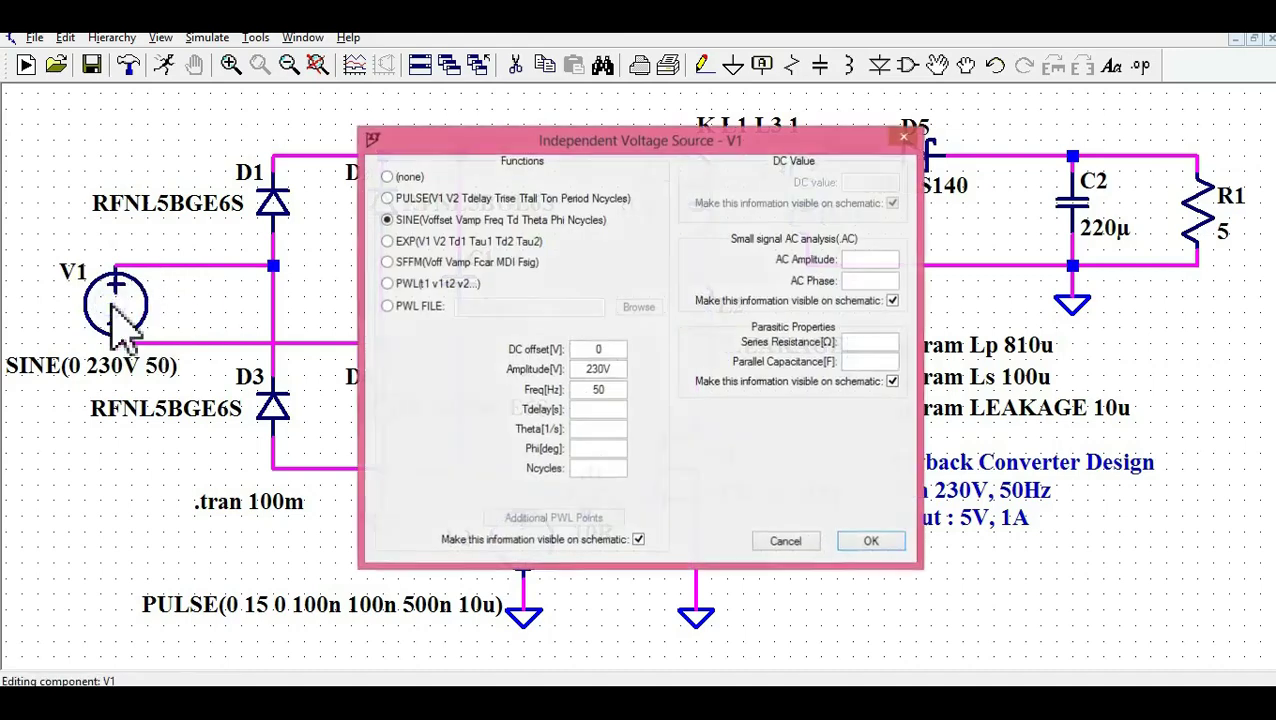
{"action": "left_click", "coordinate": [600, 389]}
{"action": "type", "text": "50"}
{"action": "left_click", "coordinate": [866, 541]}
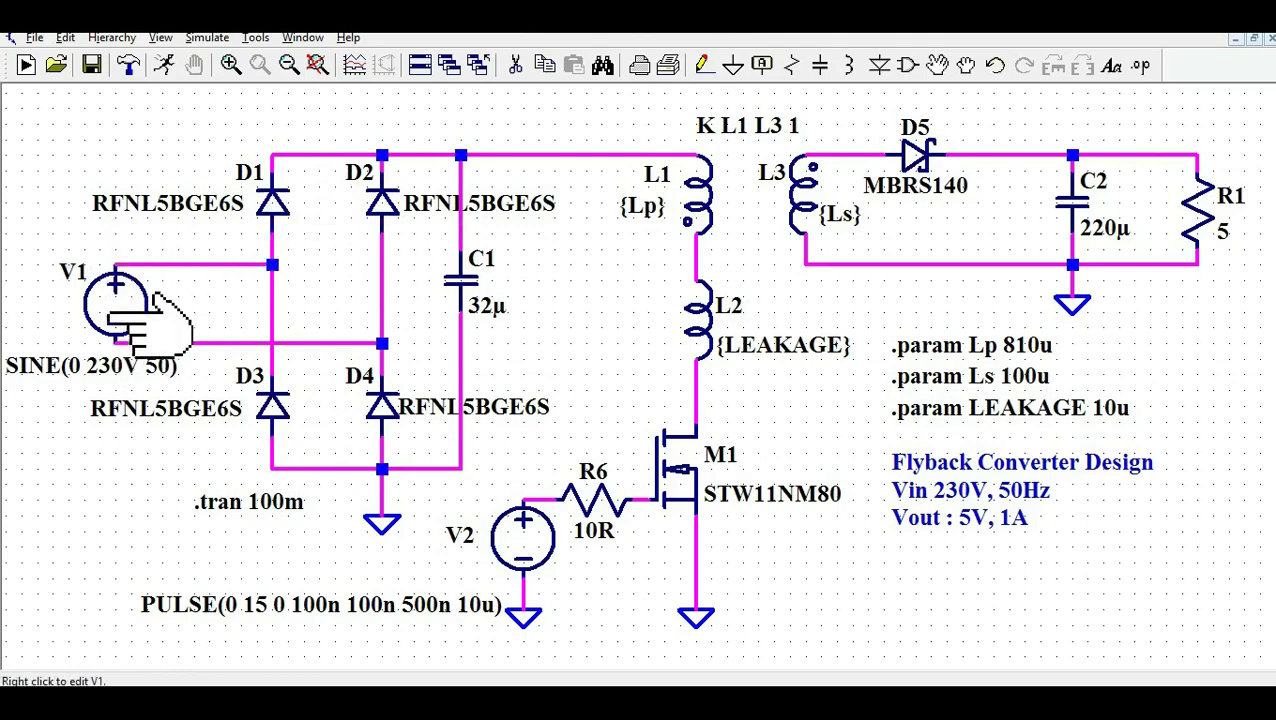
{"action": "left_click", "coordinate": [381, 344]}
{"action": "key", "text": "Escape"}
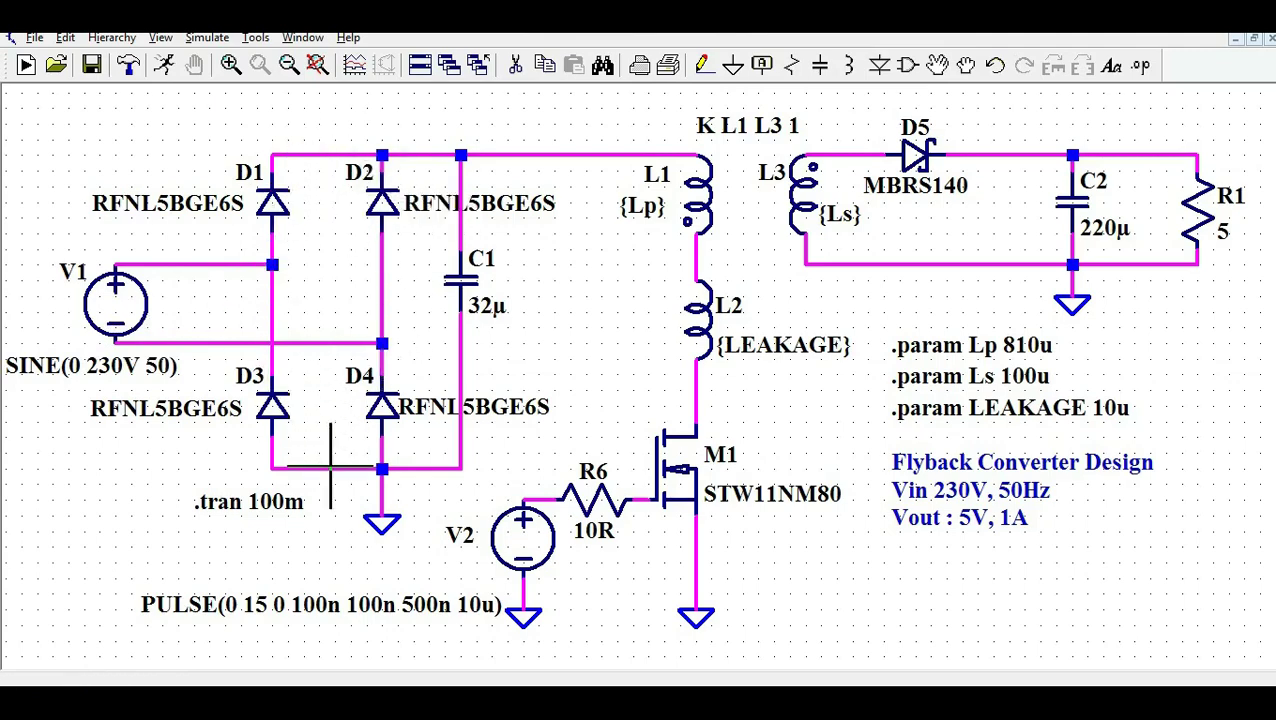
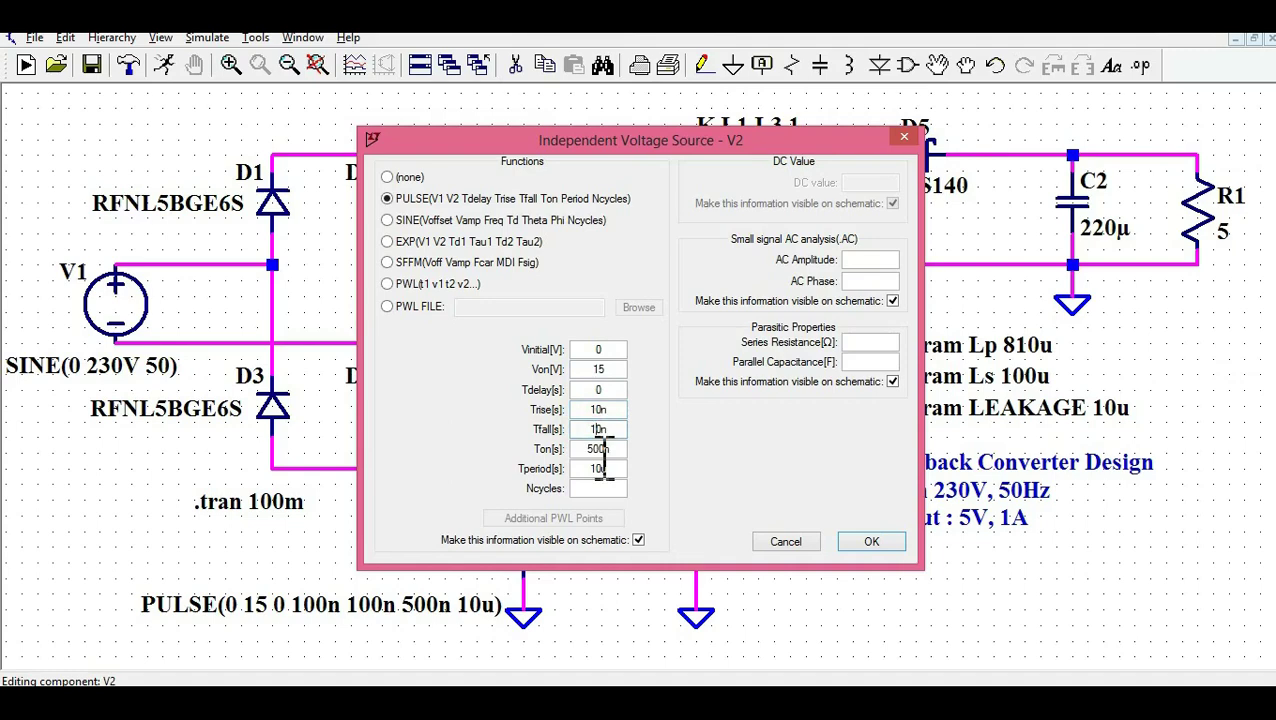
Step: Apply the pulse settings of gate source V2 with 10n rise and fall times, 500n on-time and a 10u period
{"action": "left_click_drag", "start_coordinate": [585, 452], "coordinate": [624, 468]}
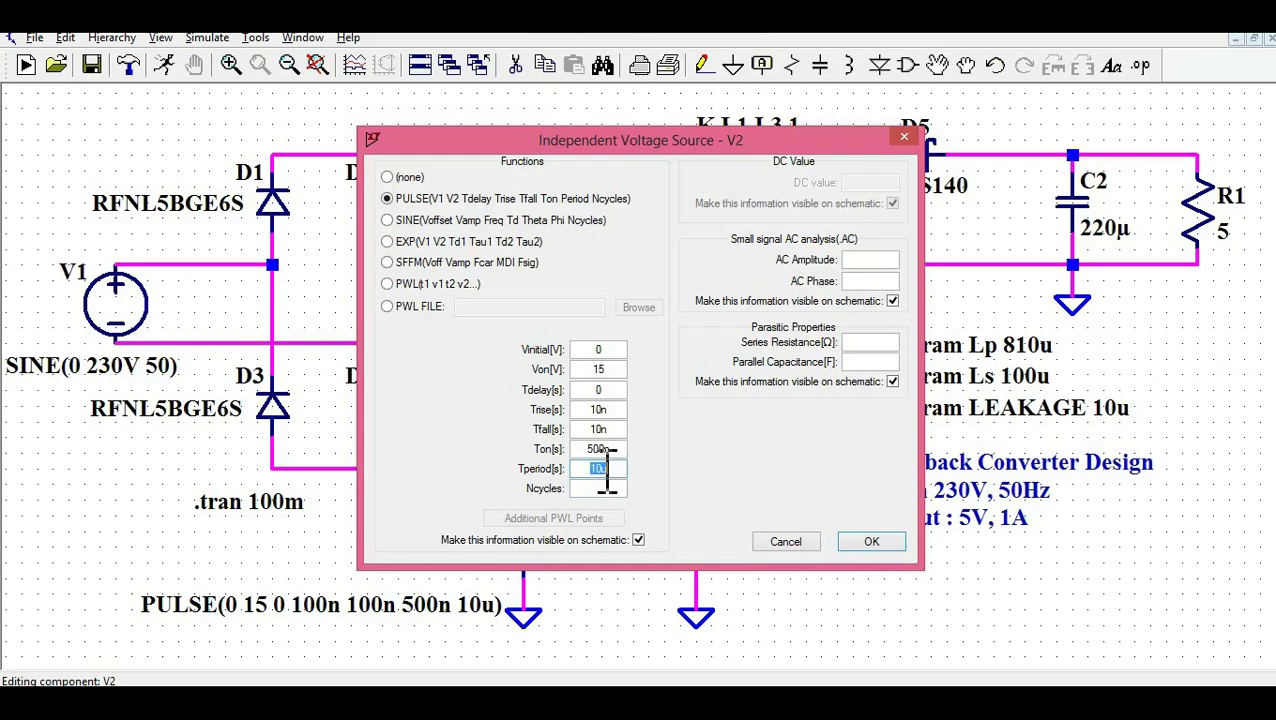
{"action": "left_click_drag", "start_coordinate": [621, 148], "coordinate": [446, 39]}
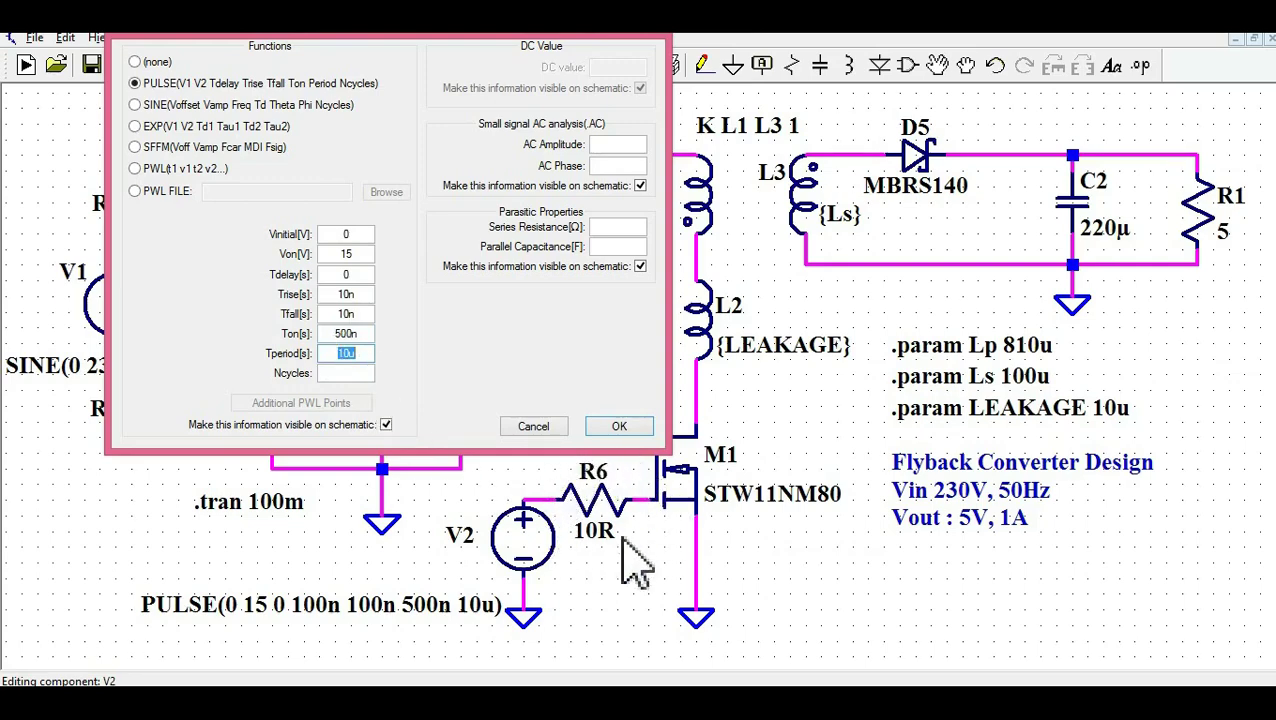
{"action": "left_click", "coordinate": [621, 427]}
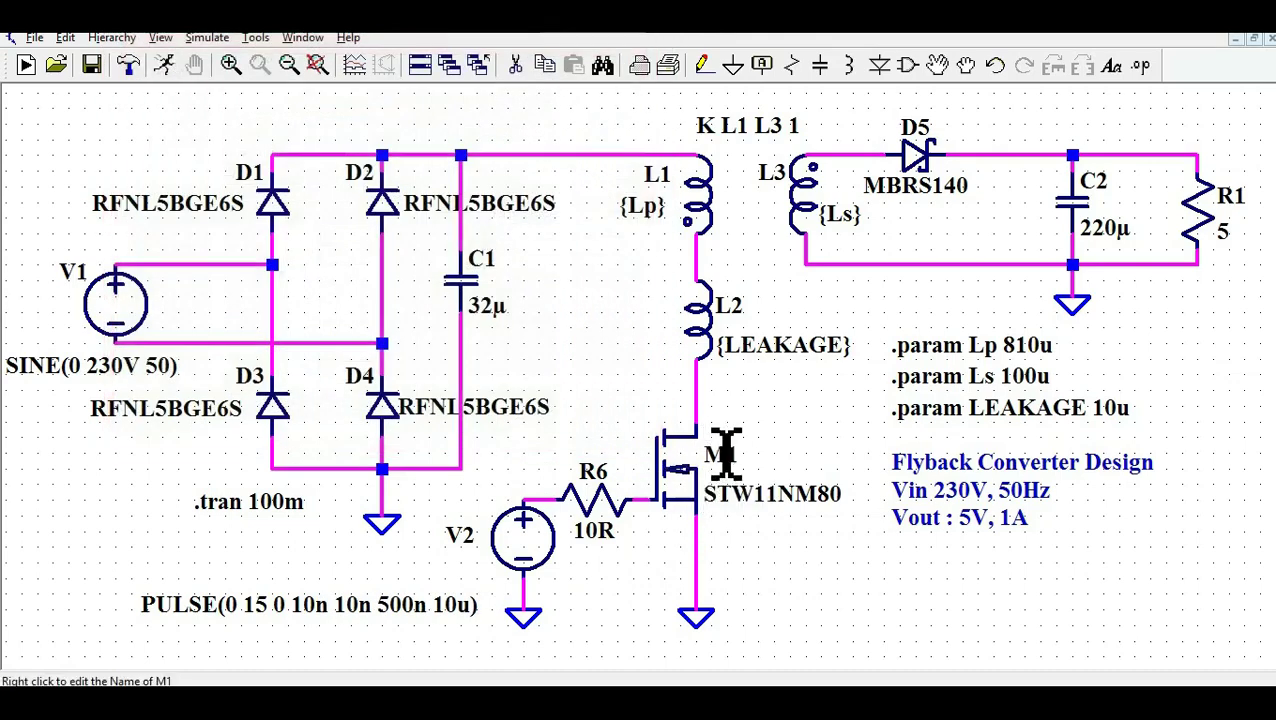
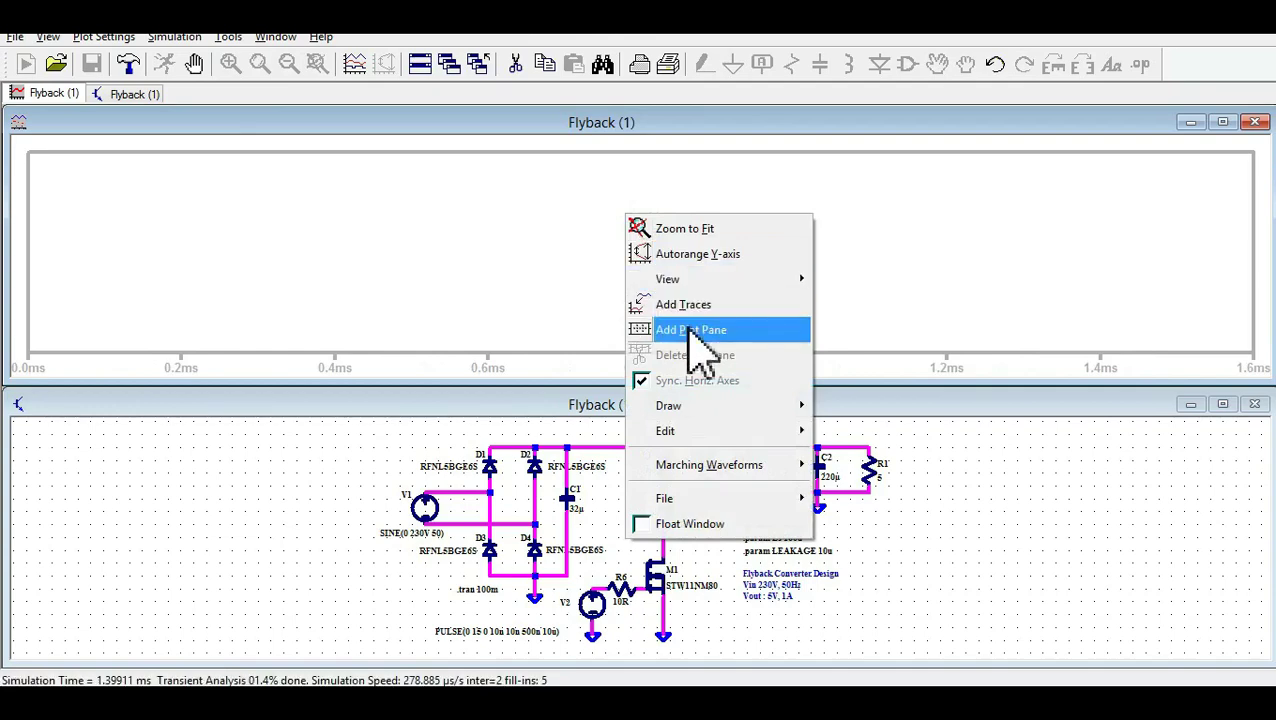
Step: Add a second plot pane and plot the M1 drain voltage in one pane and the D5 anode voltage in the other
{"action": "left_click", "coordinate": [675, 330]}
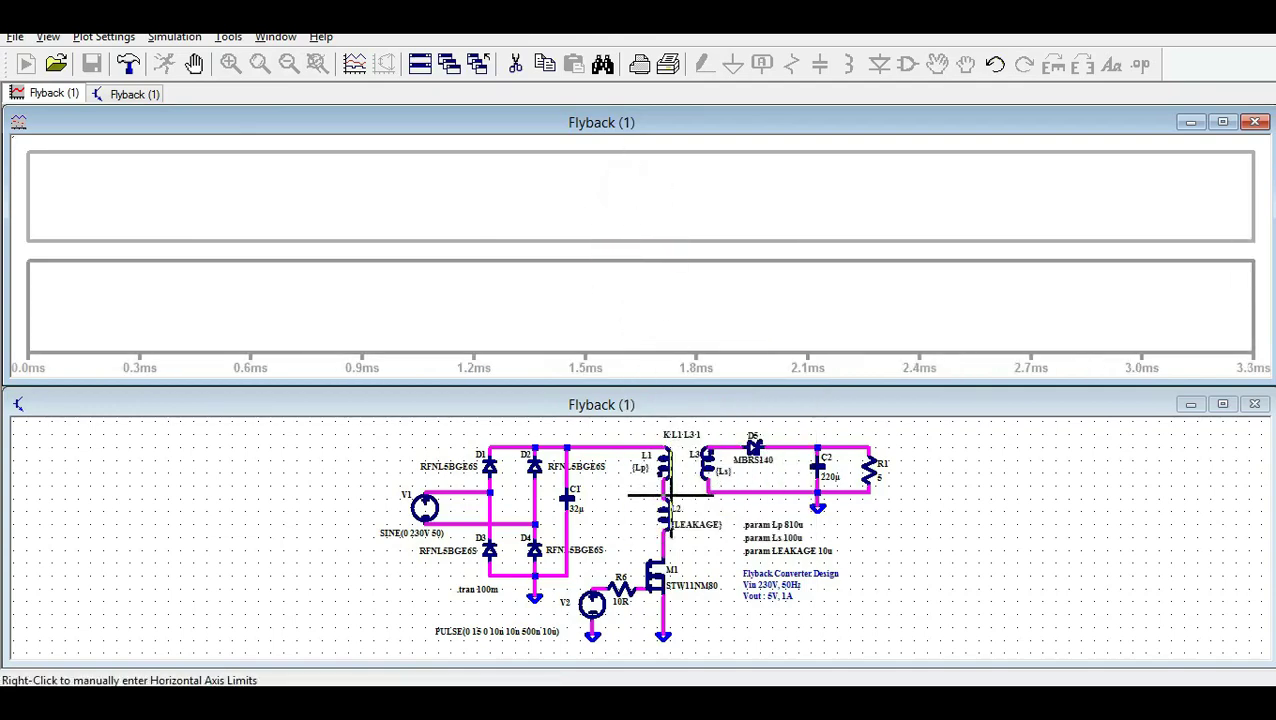
{"action": "left_click", "coordinate": [664, 551]}
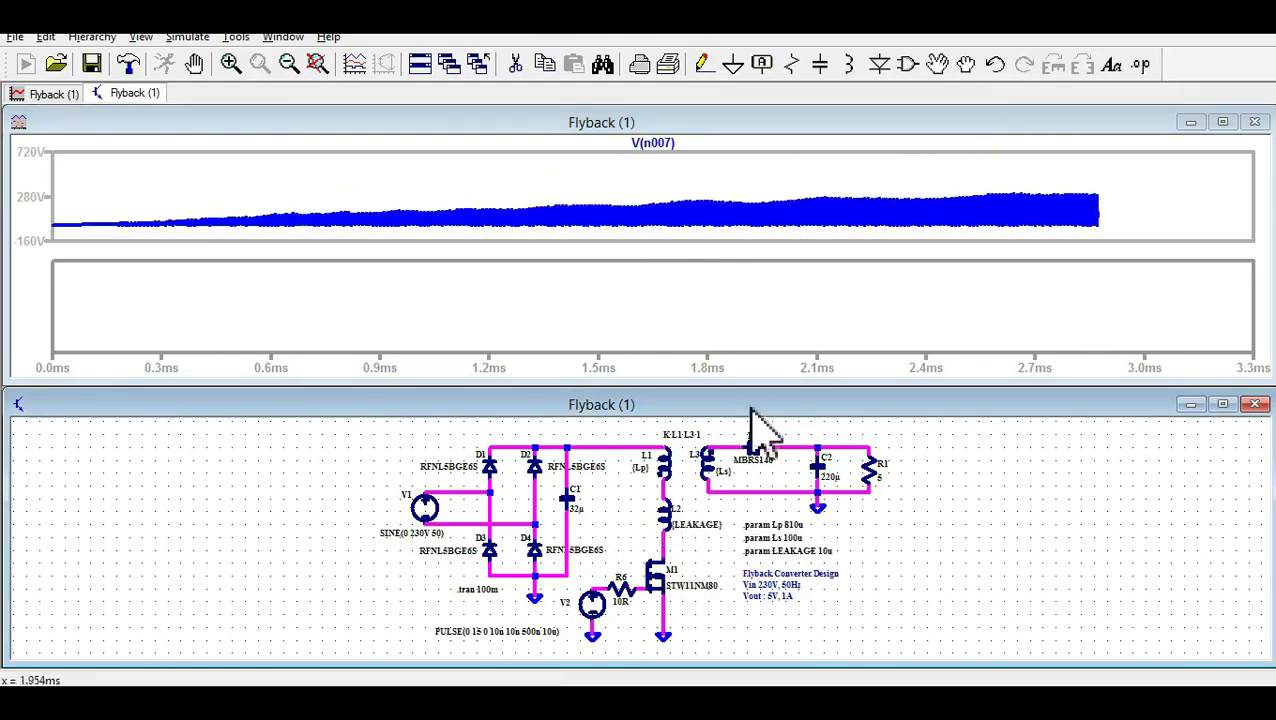
{"action": "left_click", "coordinate": [700, 290]}
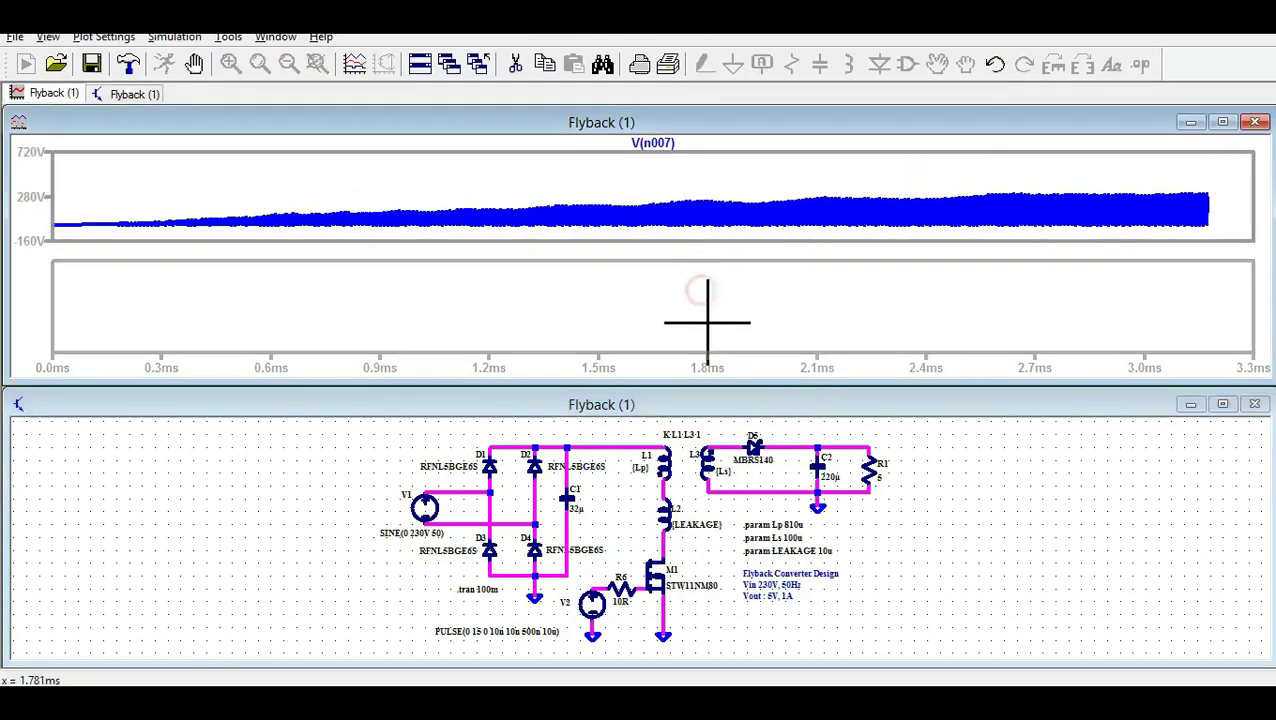
{"action": "left_click", "coordinate": [730, 447]}
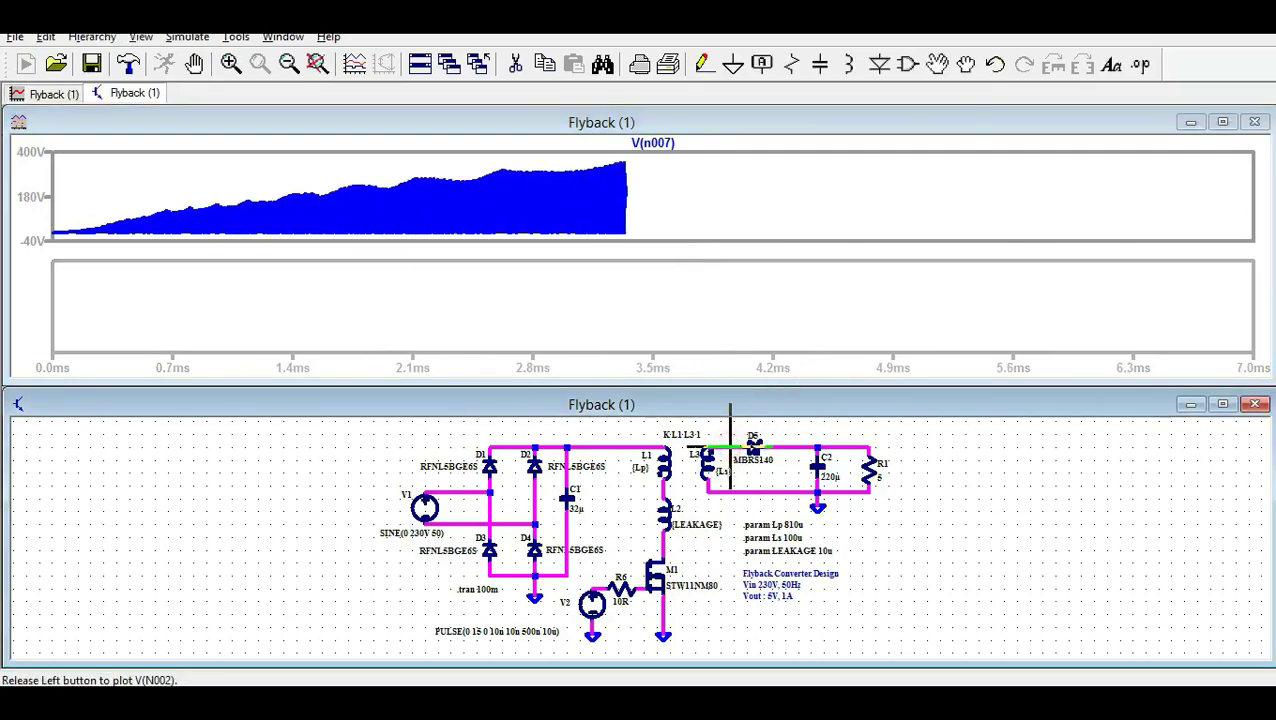
{"action": "left_click", "coordinate": [742, 443]}
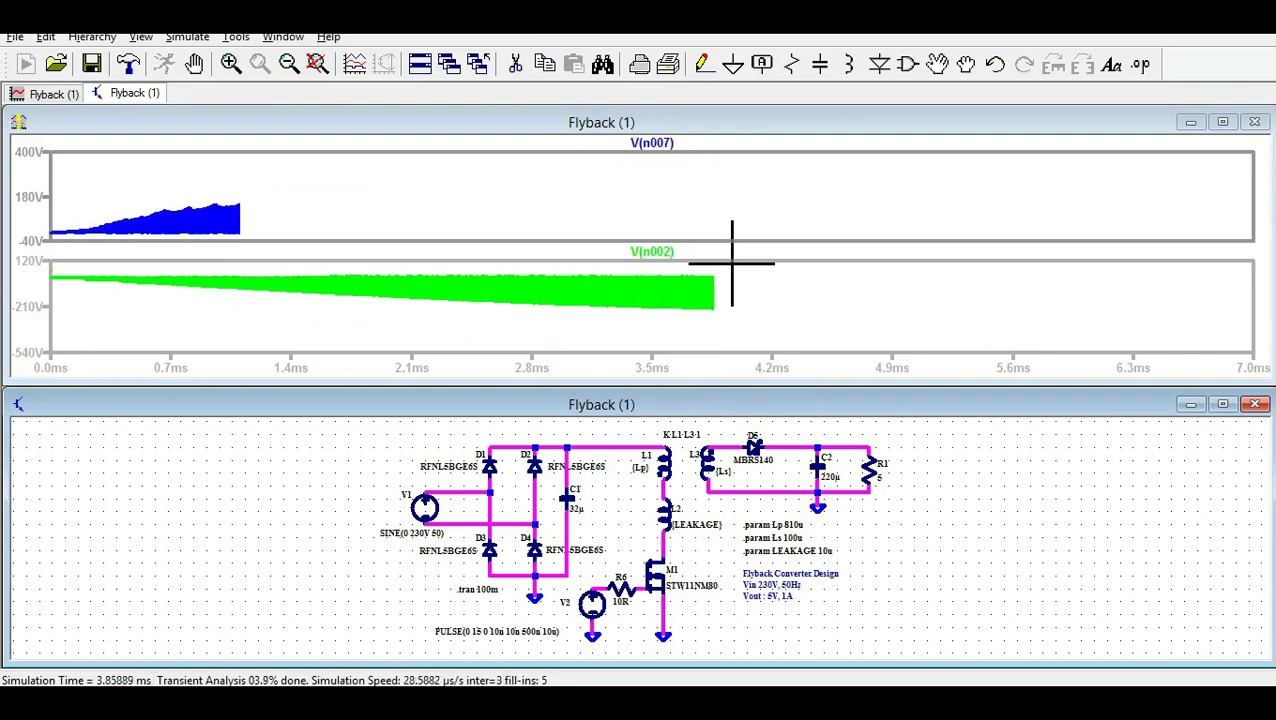
Step: Enlarge the waveform window and examine the drain and secondary voltages during a single switching cycle near 8.01 ms
{"action": "left_click", "coordinate": [1222, 122]}
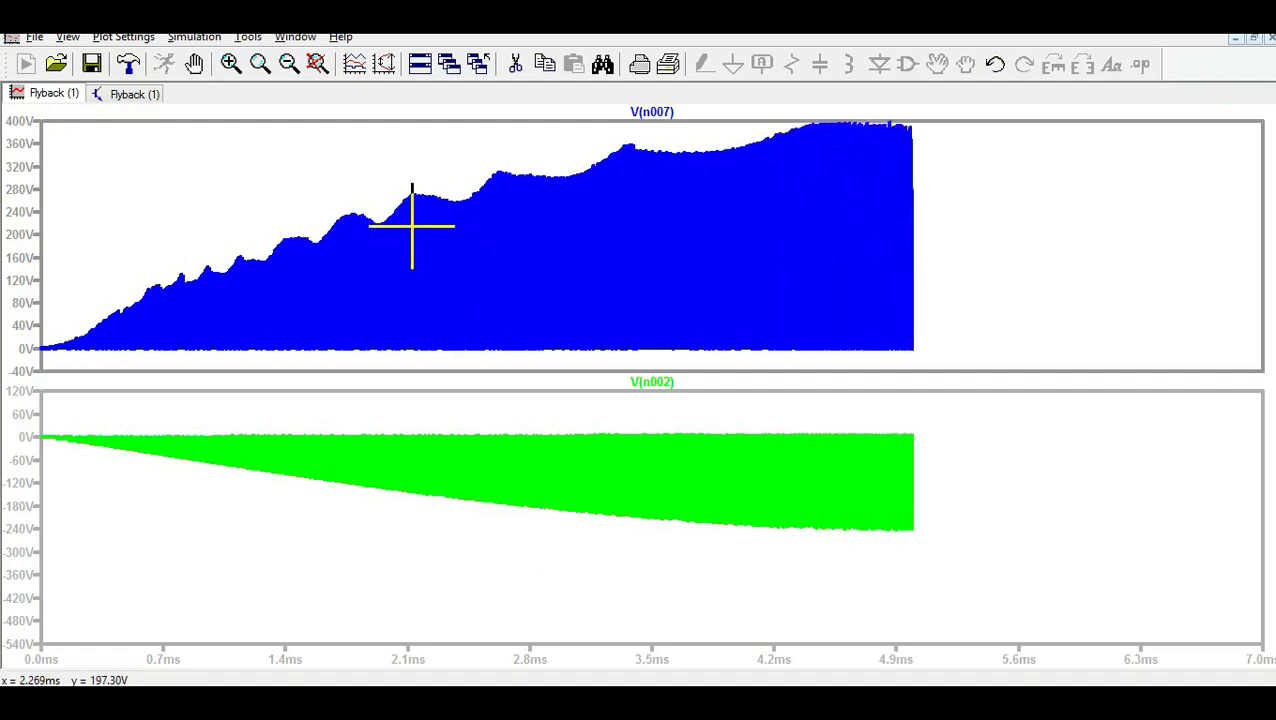
{"action": "left_click", "coordinate": [118, 95]}
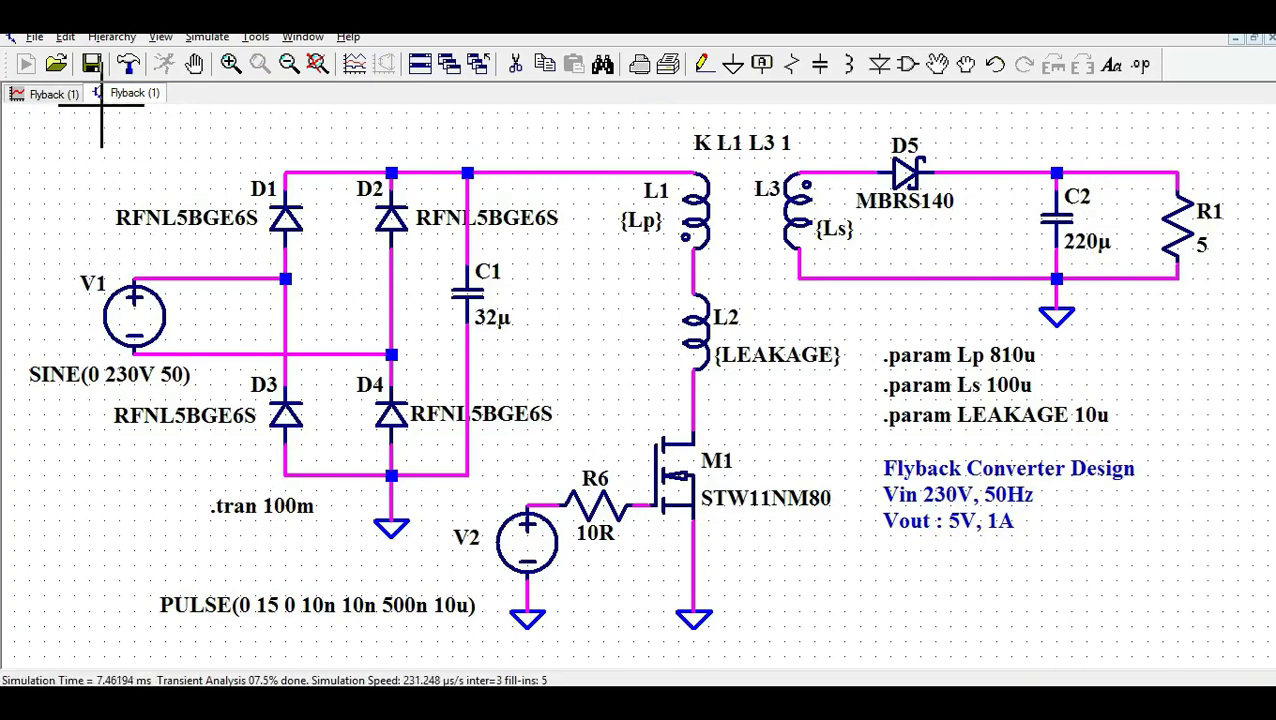
{"action": "left_click", "coordinate": [45, 95]}
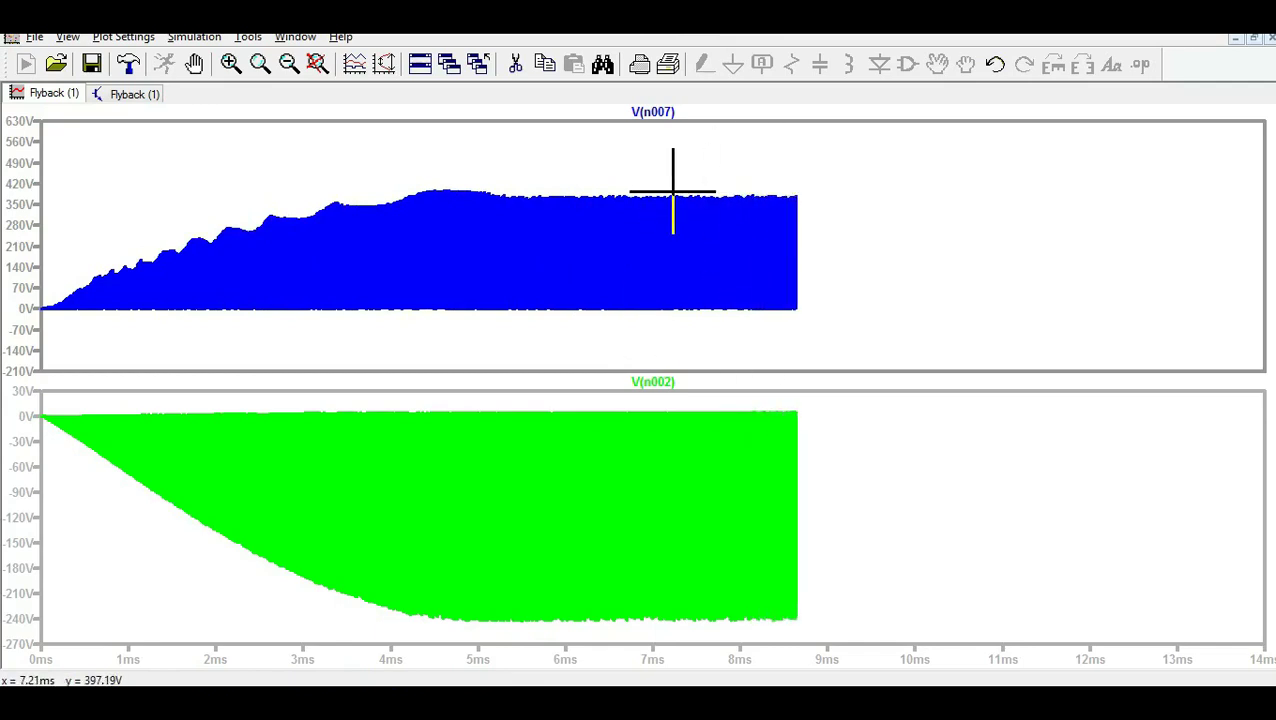
{"action": "left_click_drag", "start_coordinate": [684, 183], "coordinate": [834, 636]}
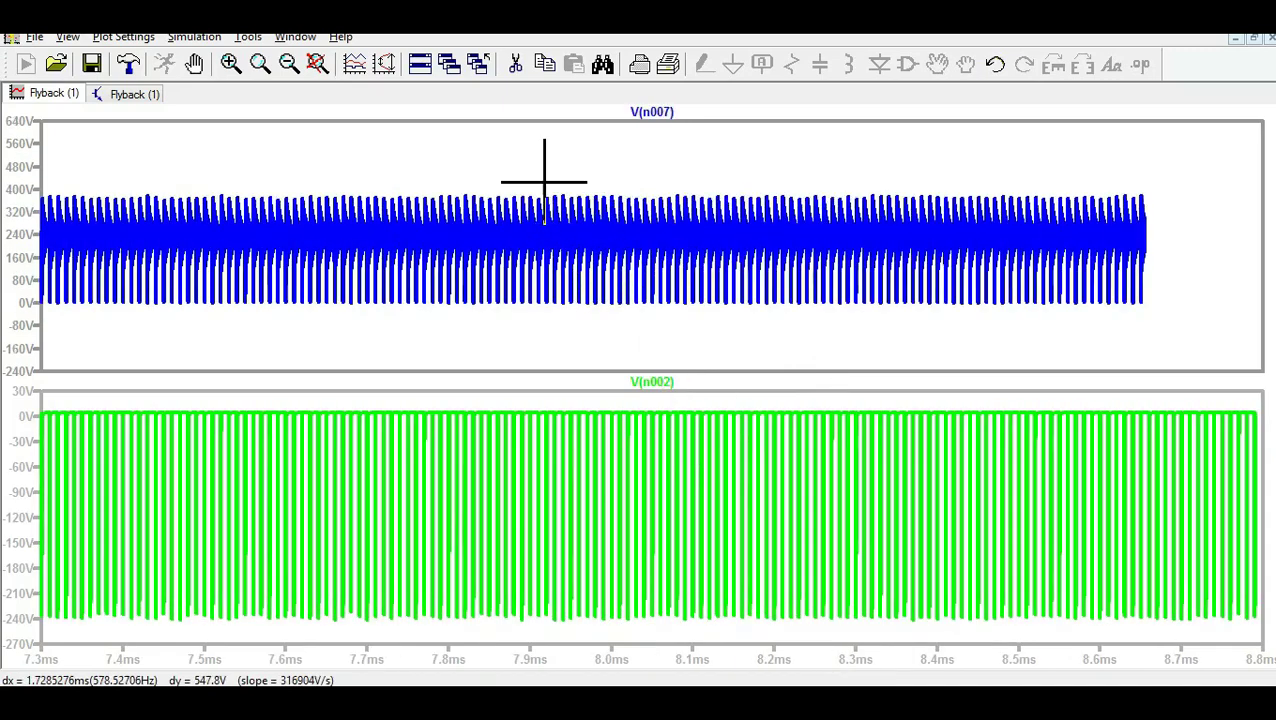
{"action": "mouse_move", "coordinate": [541, 172]}
{"action": "left_mouse_down"}
{"action": "mouse_move", "coordinate": [696, 578]}
{"action": "mouse_move", "coordinate": [752, 632]}
{"action": "left_mouse_up"}
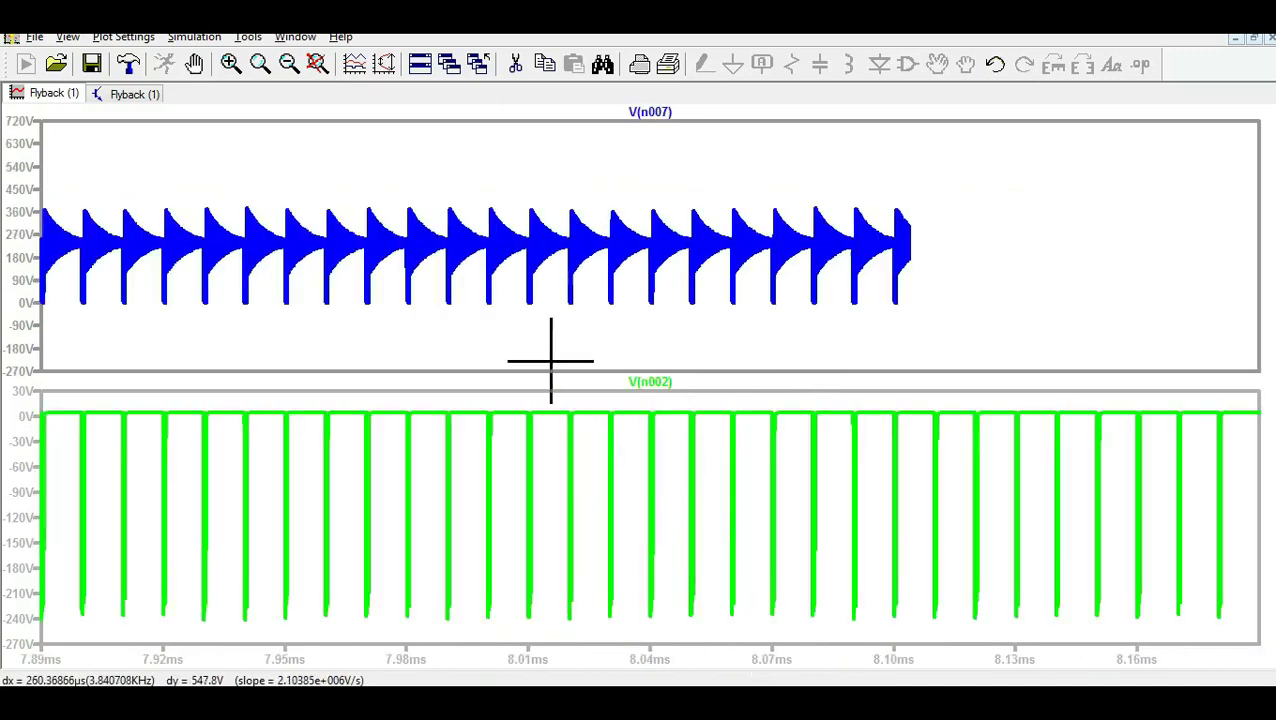
{"action": "left_click_drag", "start_coordinate": [443, 183], "coordinate": [745, 655]}
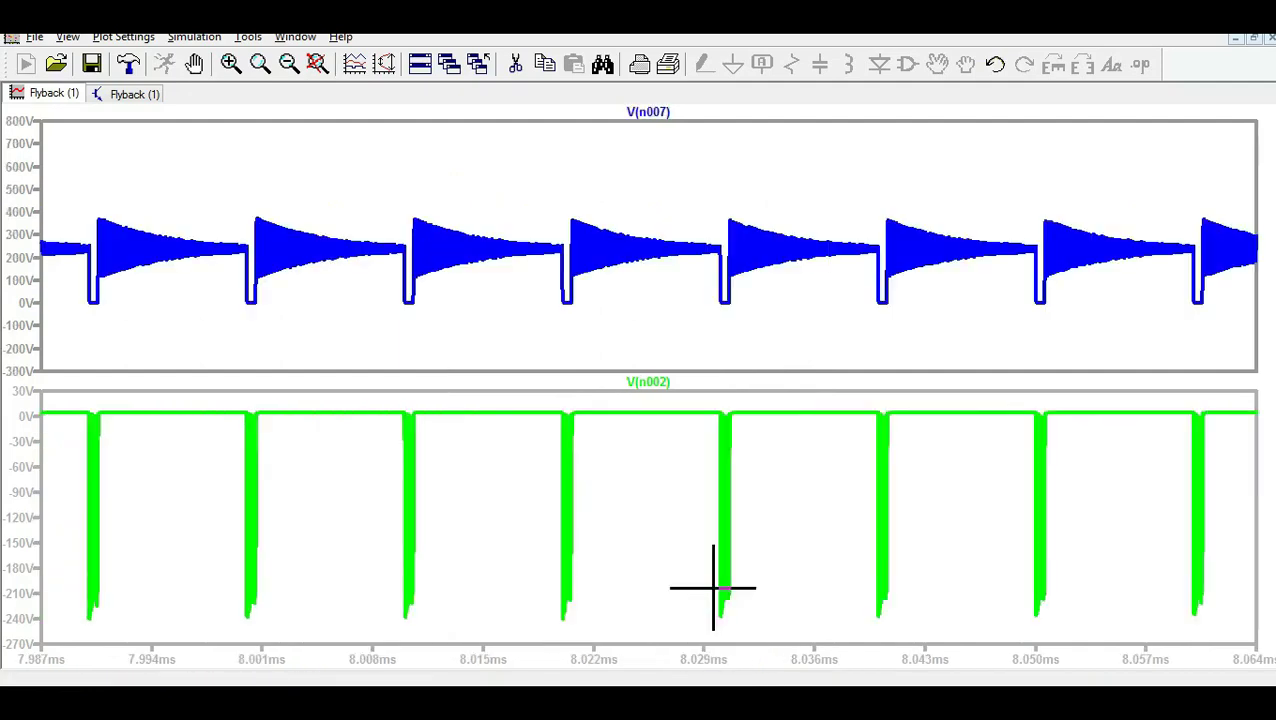
{"action": "left_click_drag", "start_coordinate": [347, 148], "coordinate": [752, 634]}
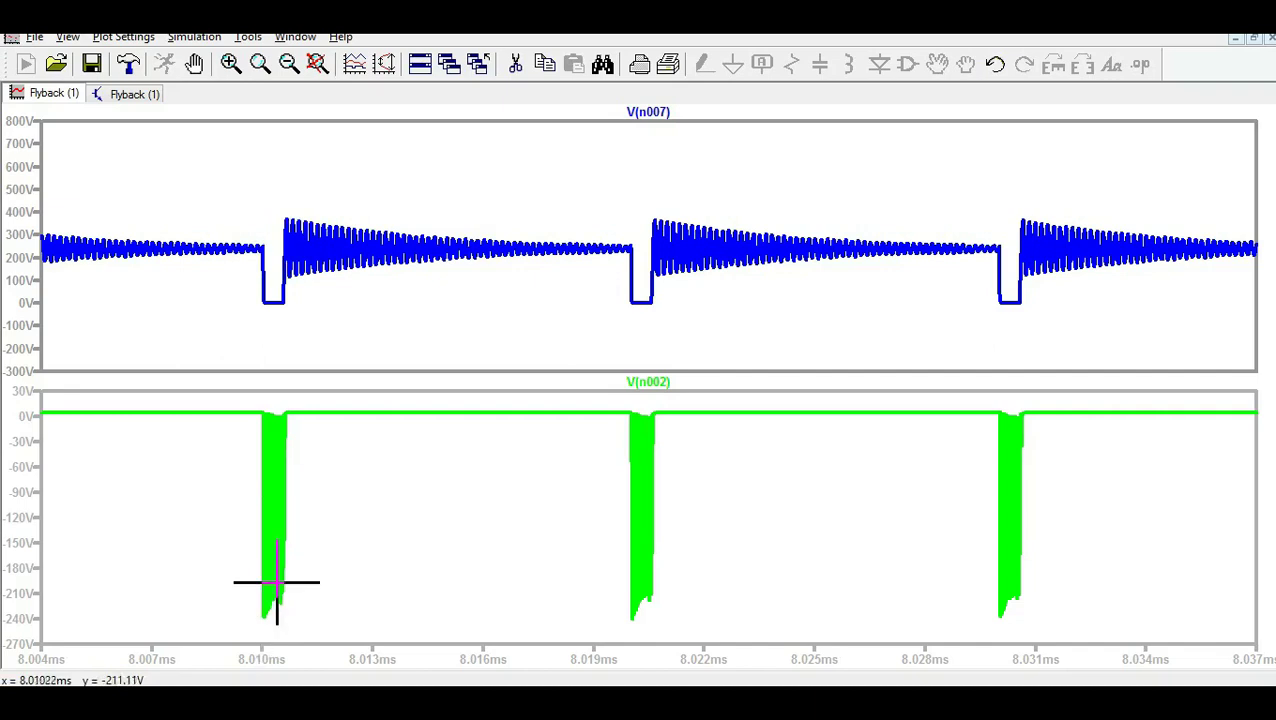
{"action": "left_click_drag", "start_coordinate": [216, 141], "coordinate": [405, 672]}
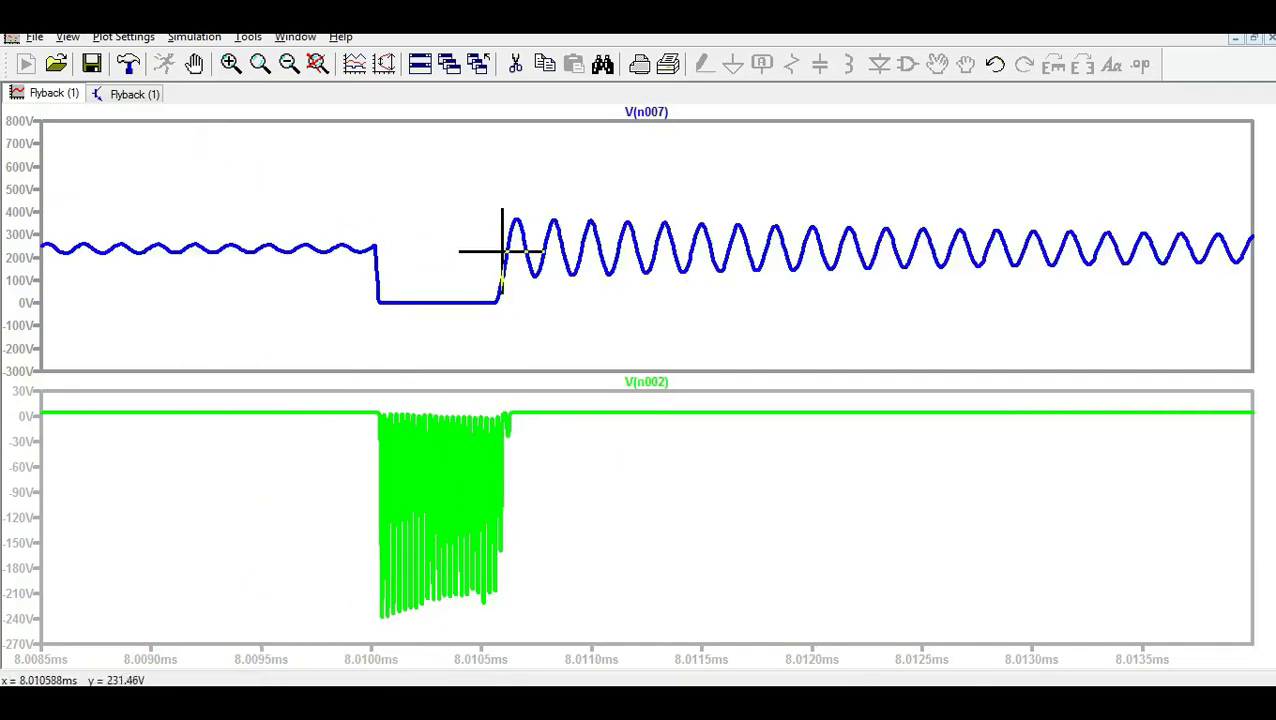
{"action": "left_click_drag", "start_coordinate": [364, 404], "coordinate": [590, 675]}
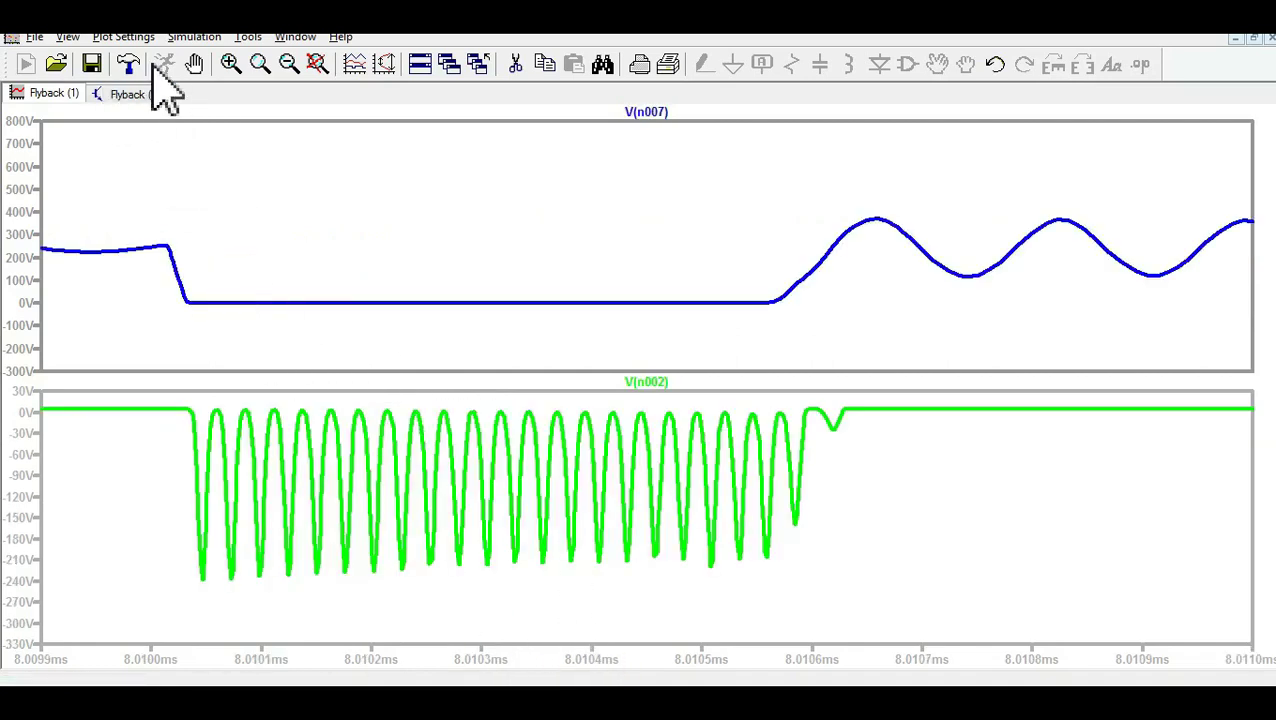
Step: Close the waveform window and run the flyback transient simulation again
{"action": "right_click", "coordinate": [53, 100]}
{"action": "left_click", "coordinate": [97, 134]}
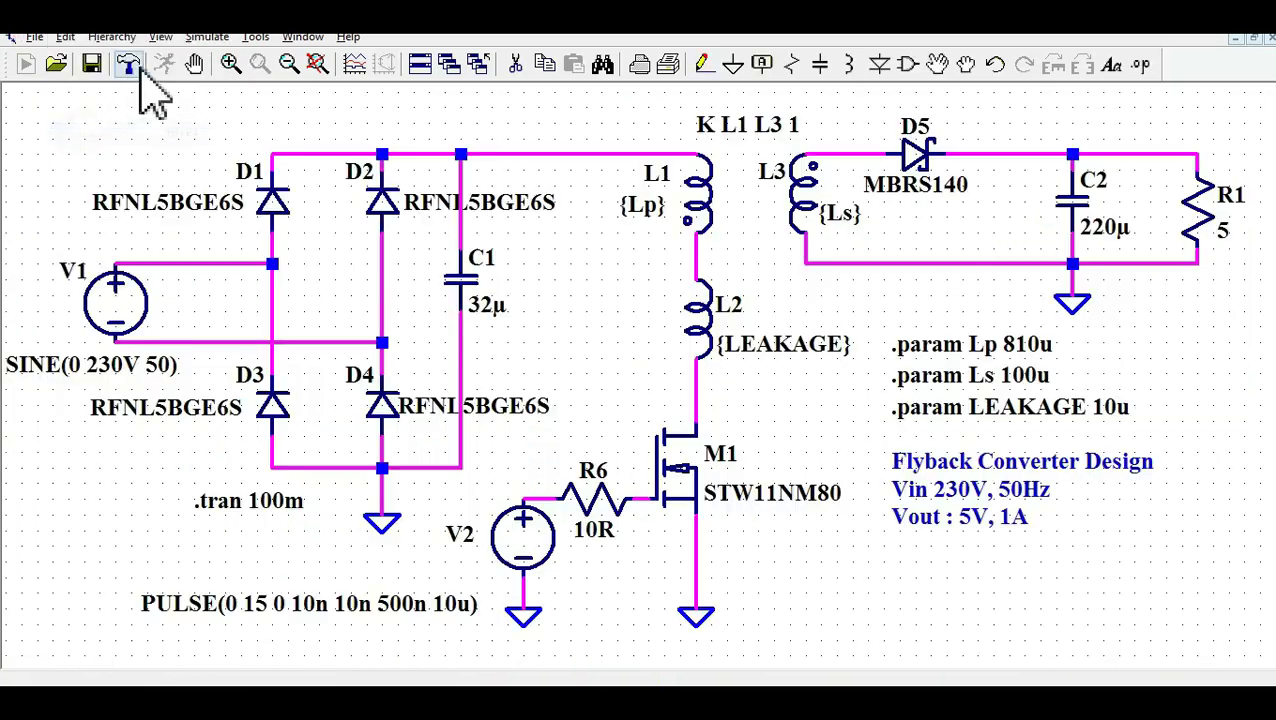
{"action": "left_click", "coordinate": [165, 64]}
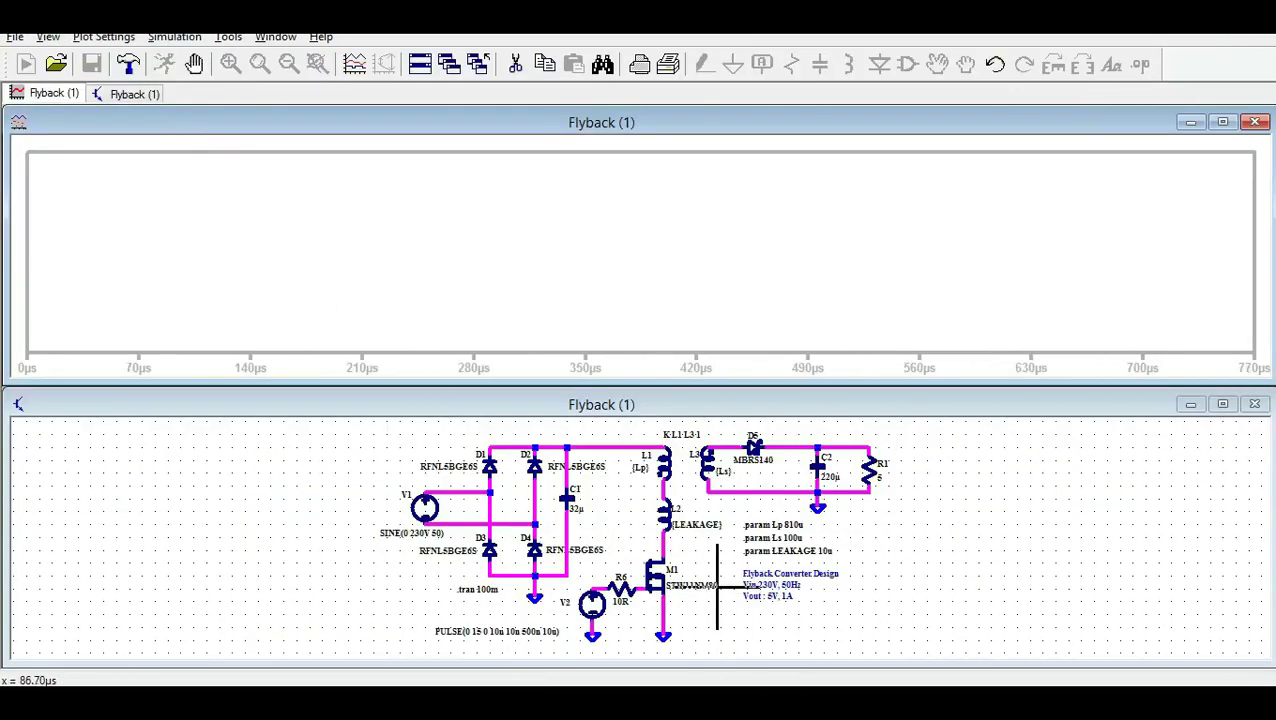
Step: Split the new waveform window into two plot panes showing the M1 drain voltage and the D5 anode voltage
{"action": "right_click", "coordinate": [672, 255]}
{"action": "left_click", "coordinate": [735, 367]}
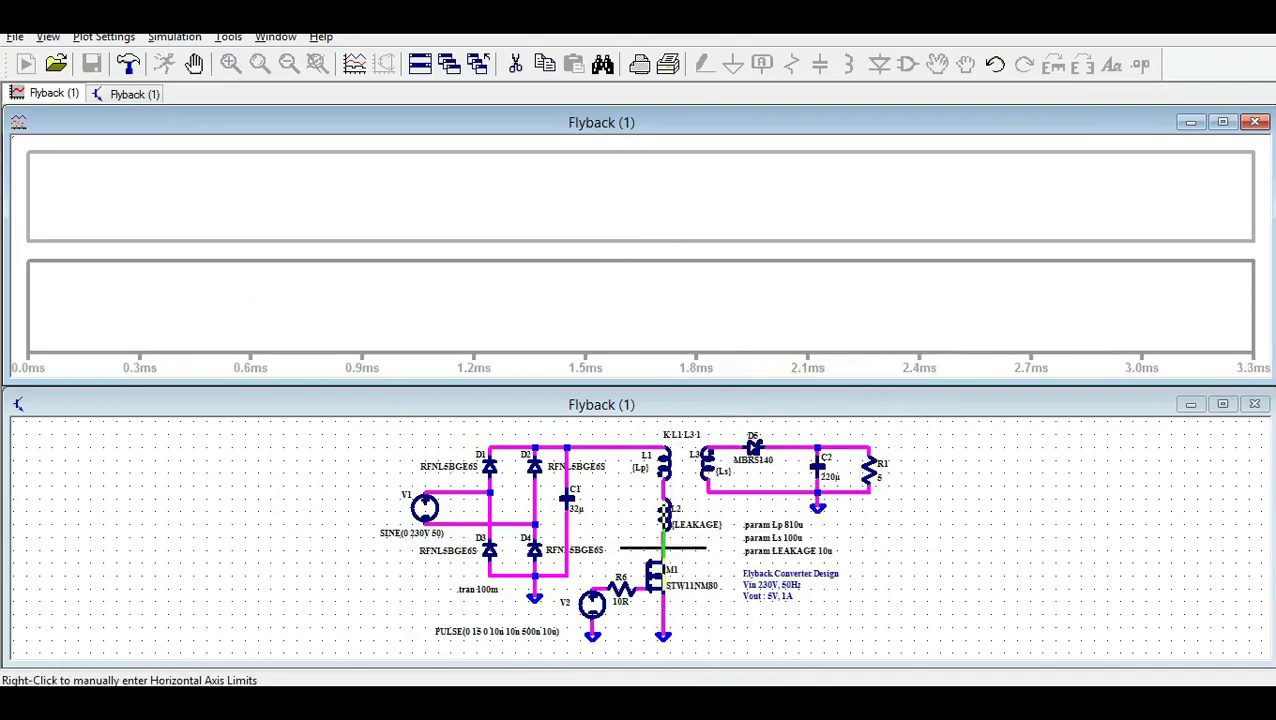
{"action": "left_click", "coordinate": [663, 548]}
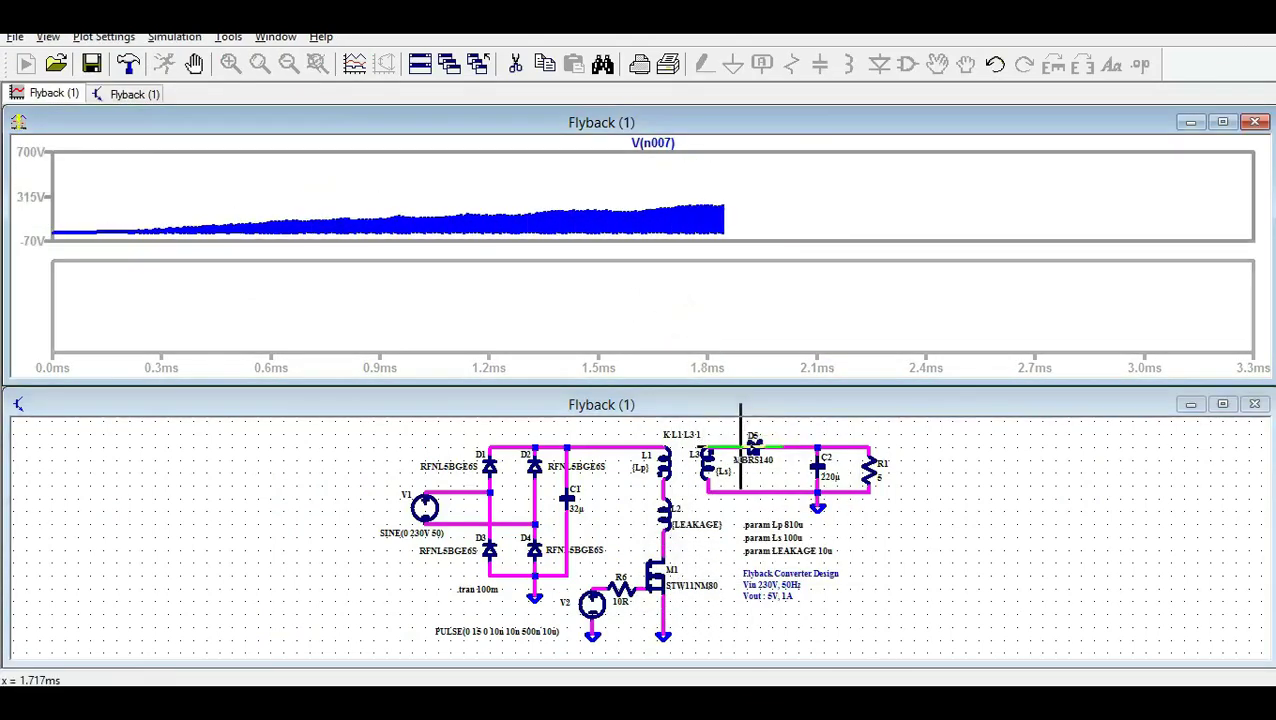
{"action": "left_click", "coordinate": [730, 447]}
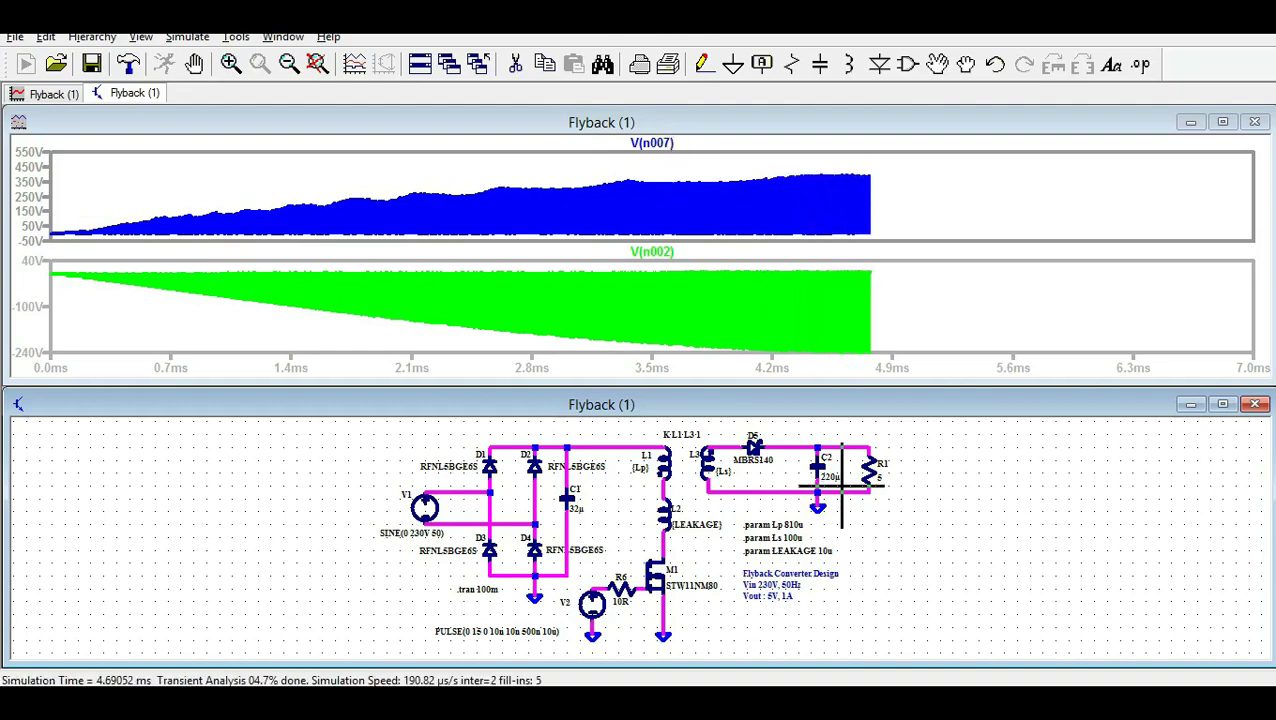
Step: Add a third plot pane and plot the output voltage across capacitor C2 in it
{"action": "right_click", "coordinate": [1021, 290]}
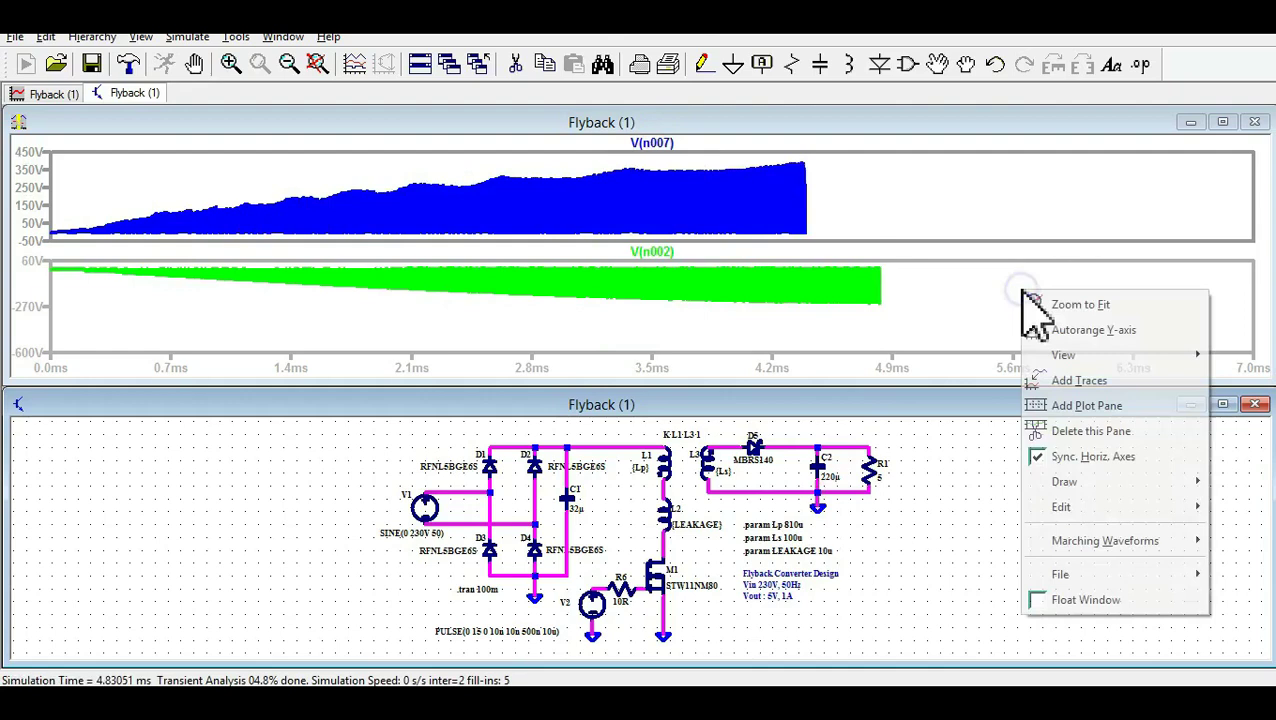
{"action": "left_click", "coordinate": [1080, 403]}
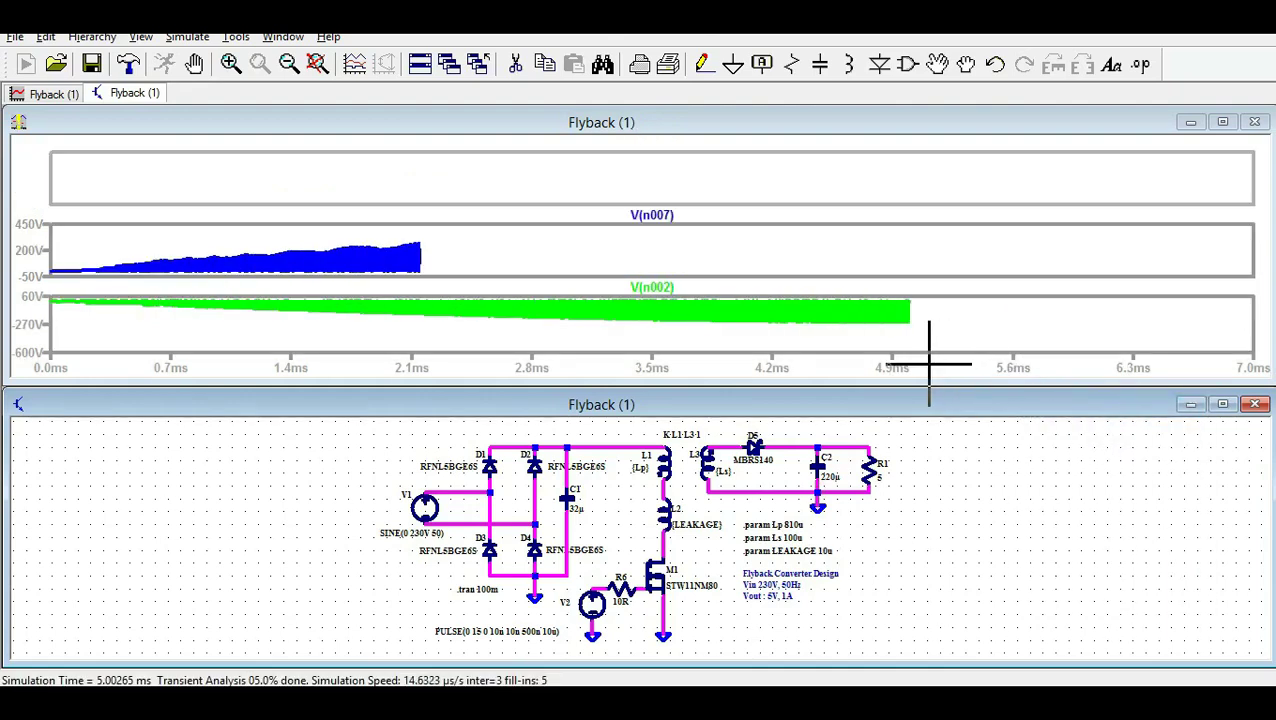
{"action": "left_click", "coordinate": [765, 172]}
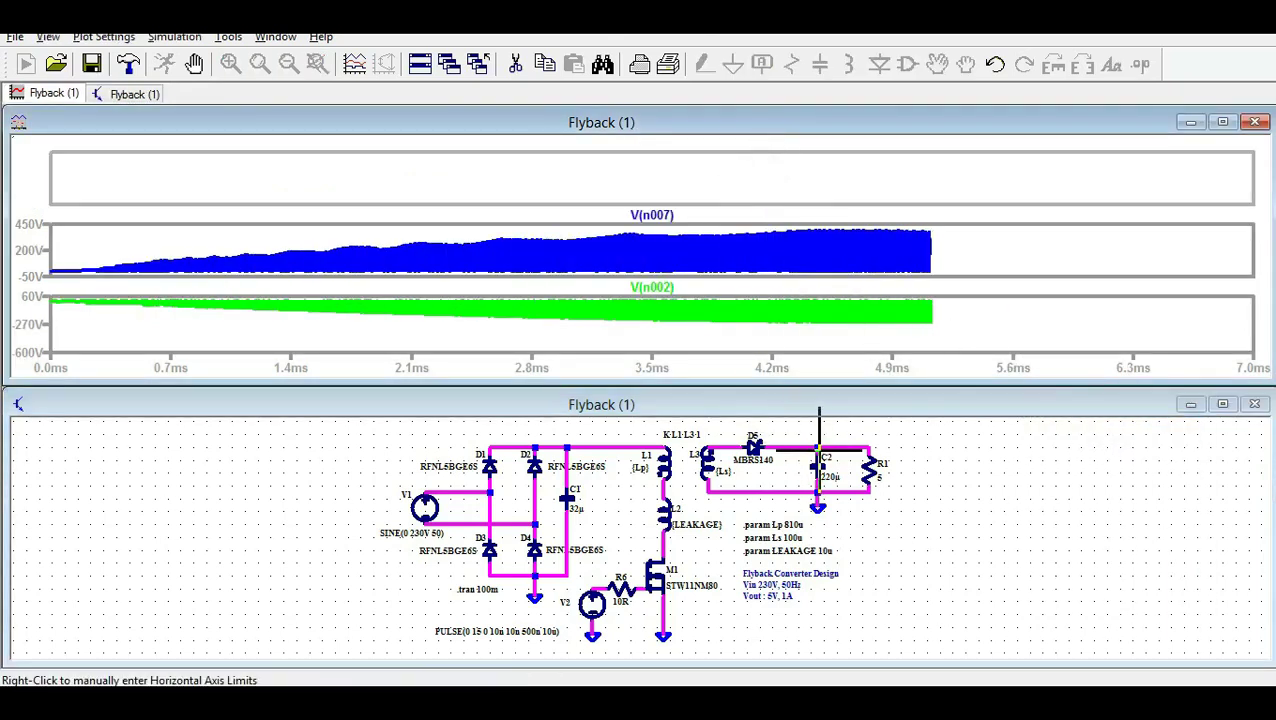
{"action": "left_click", "coordinate": [818, 447]}
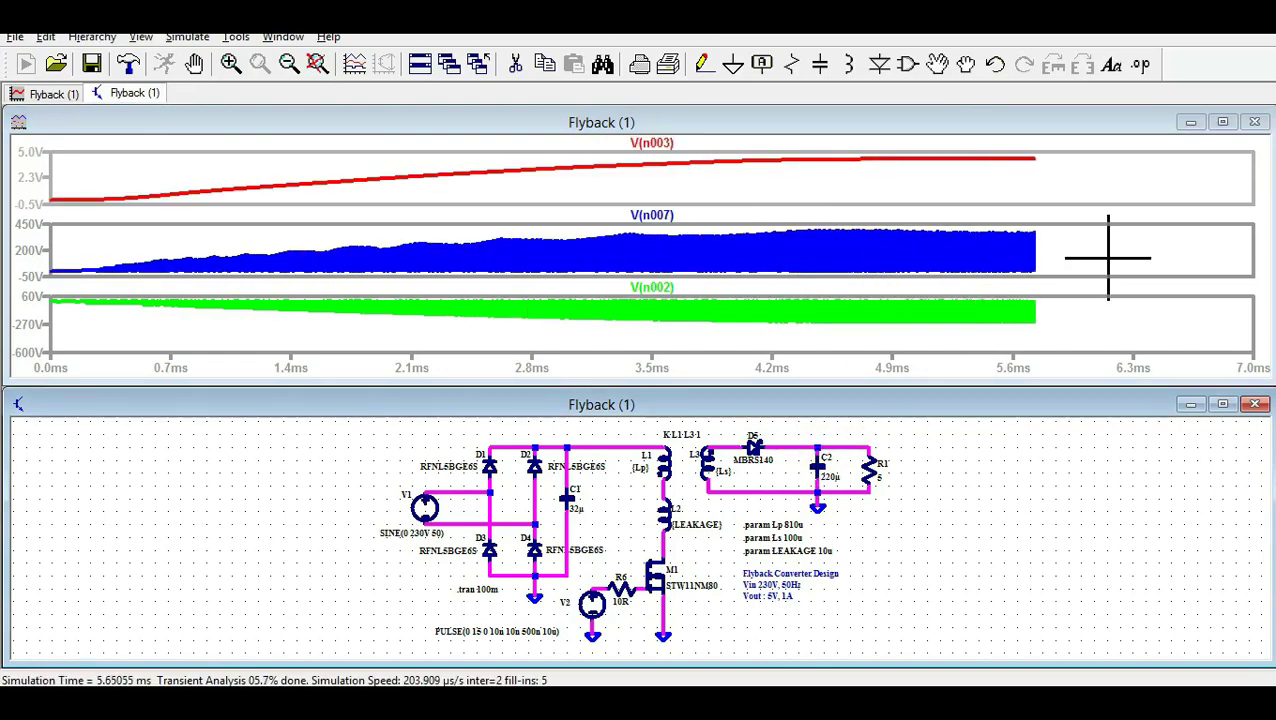
Step: Enlarge the waveforms, examine the output, drain and secondary voltages over a few switching cycles near 5.91 ms, and return to the schematic
{"action": "left_click", "coordinate": [1222, 121]}
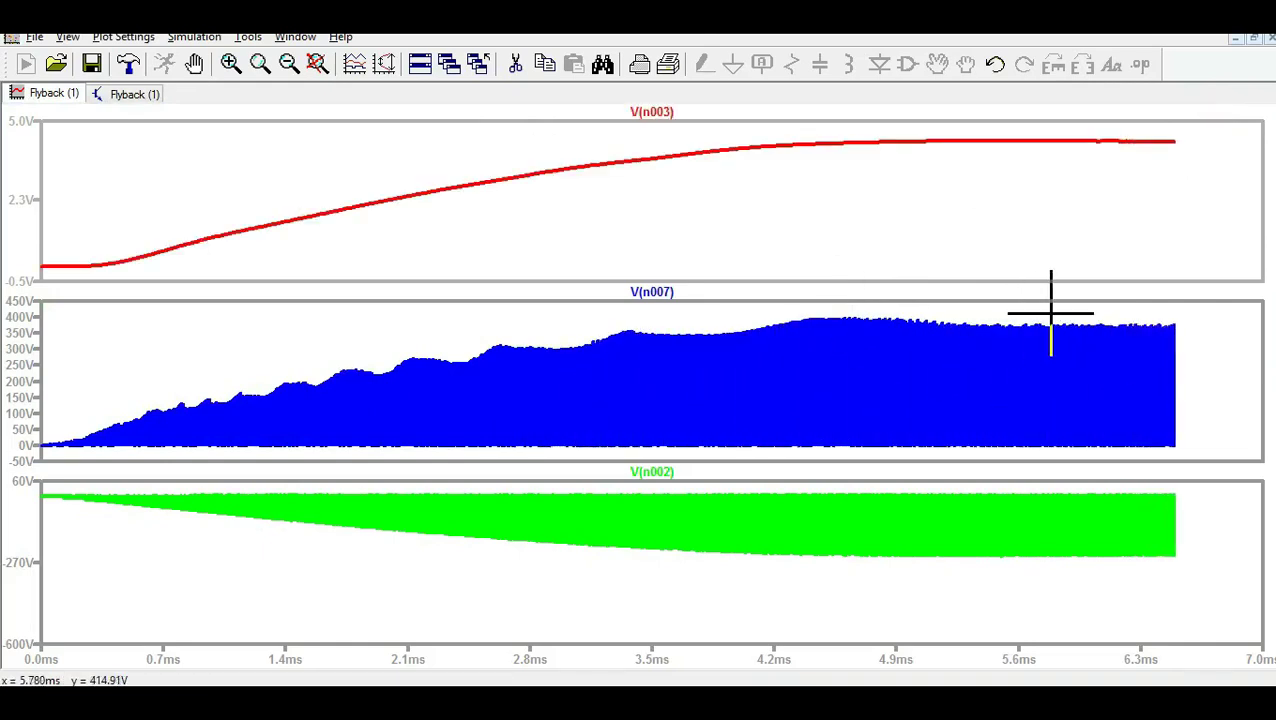
{"action": "left_click_drag", "start_coordinate": [1050, 315], "coordinate": [1104, 582]}
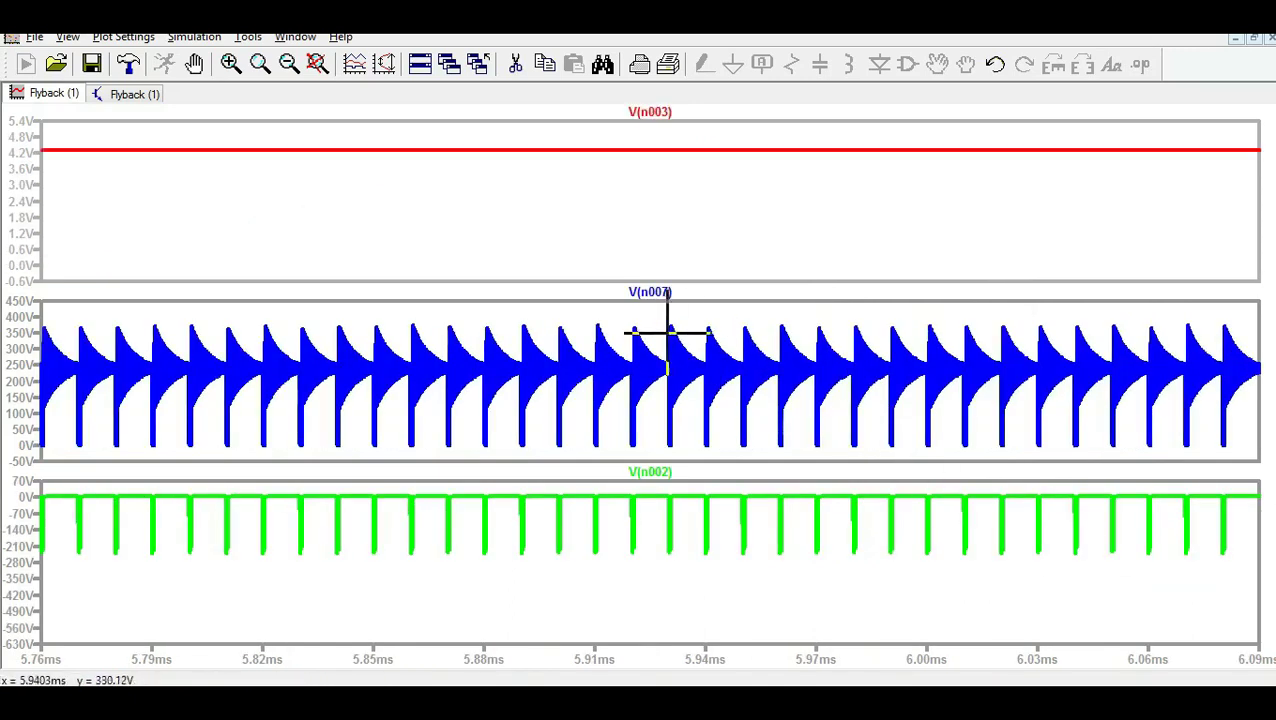
{"action": "left_click_drag", "start_coordinate": [505, 310], "coordinate": [684, 572]}
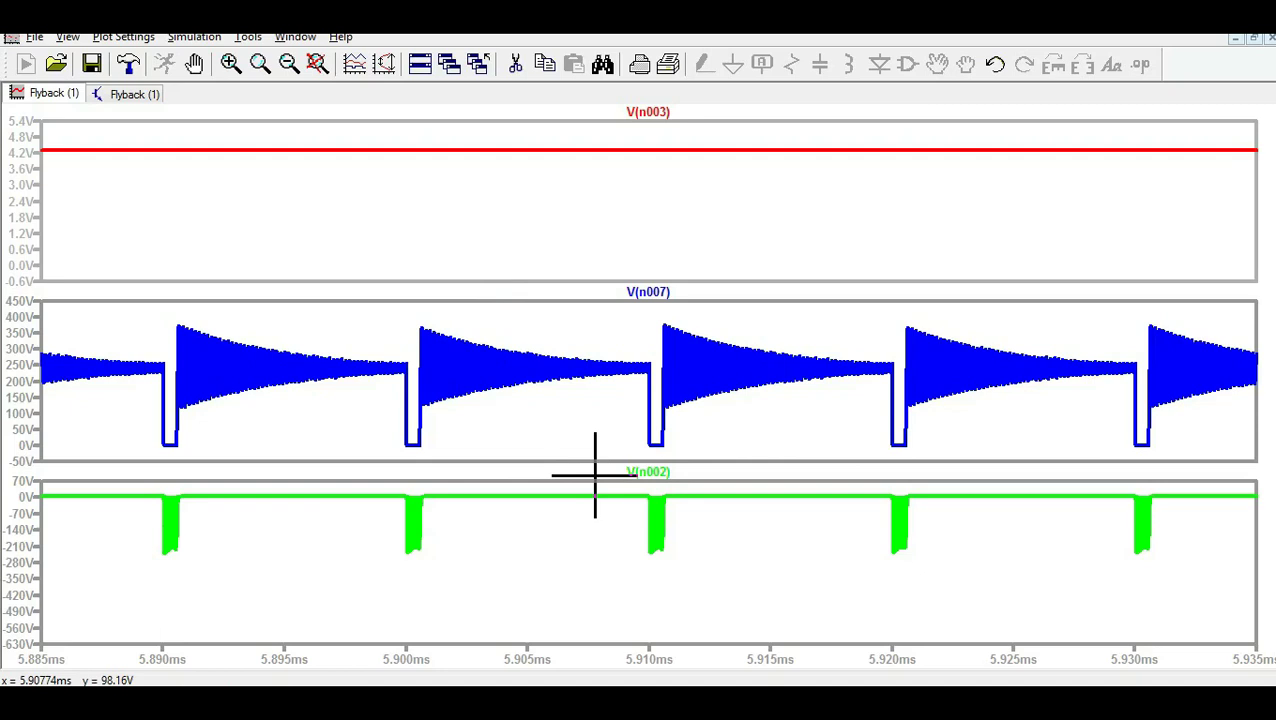
{"action": "left_click", "coordinate": [128, 94]}
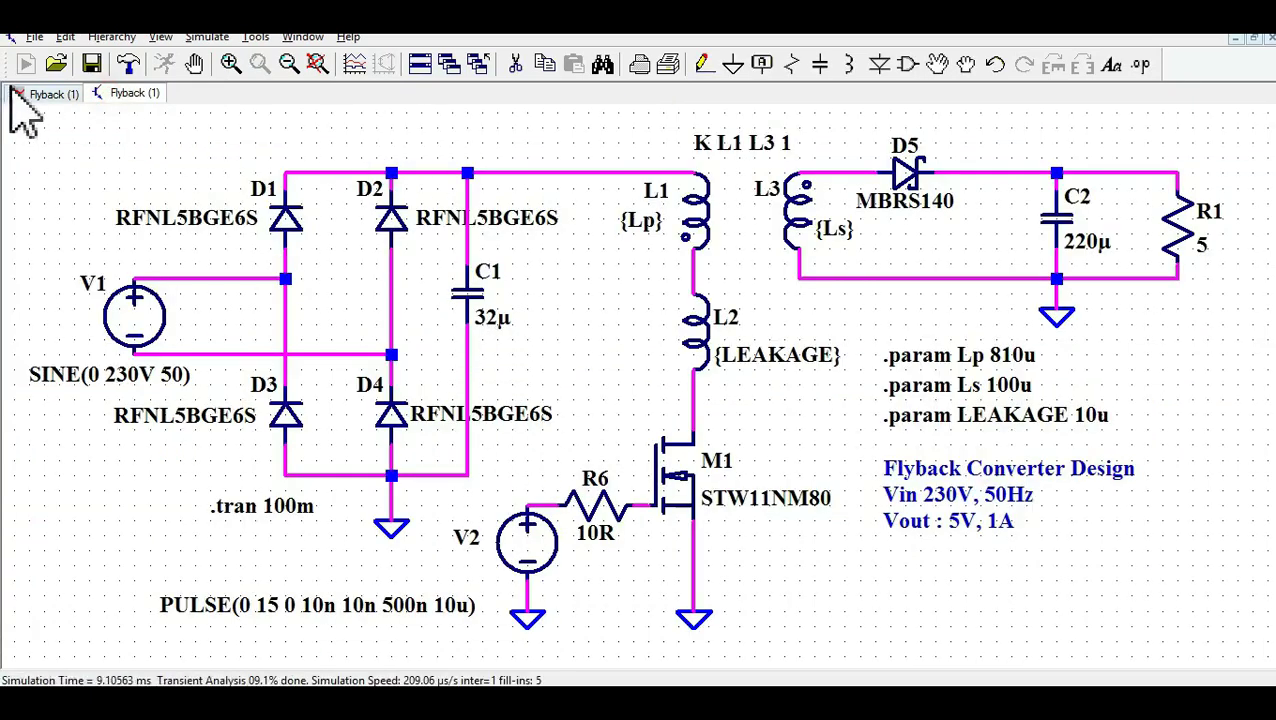
Step: Plot the M1 gate voltage alone in the top pane in place of the output voltage, and view the waveforms
{"action": "left_click", "coordinate": [45, 94]}
{"action": "left_click", "coordinate": [129, 96]}
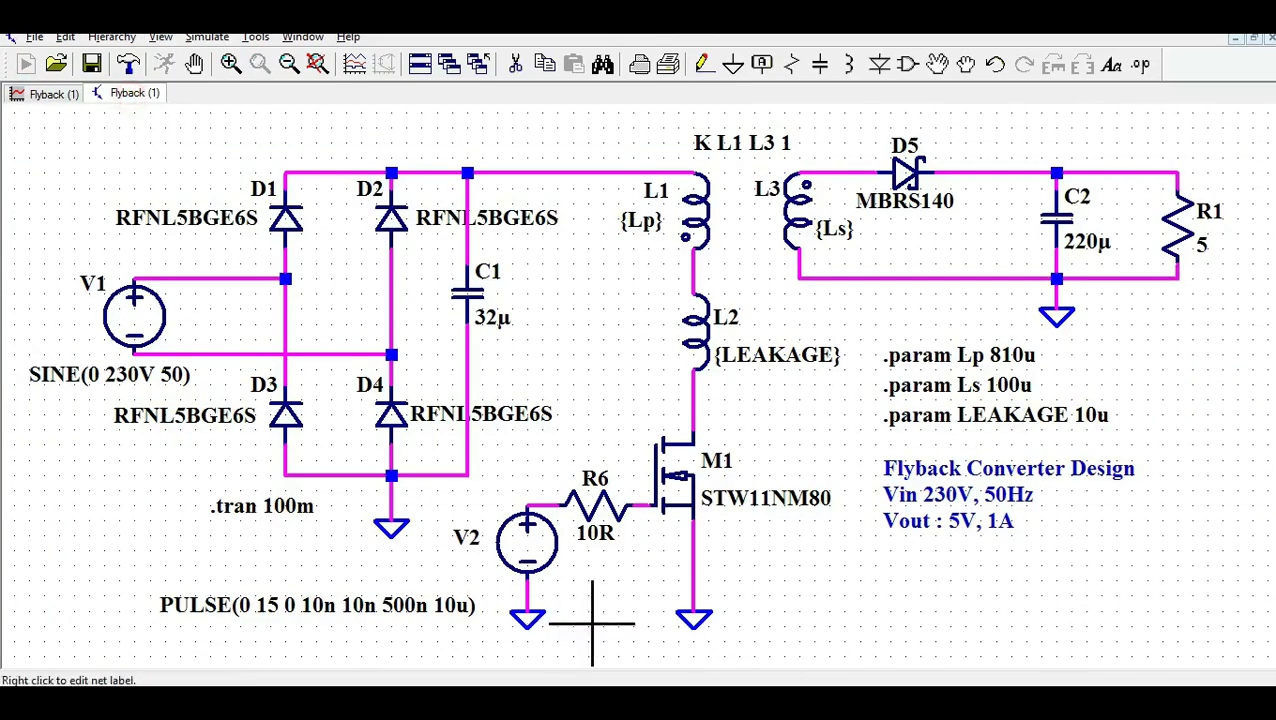
{"action": "left_click", "coordinate": [640, 507]}
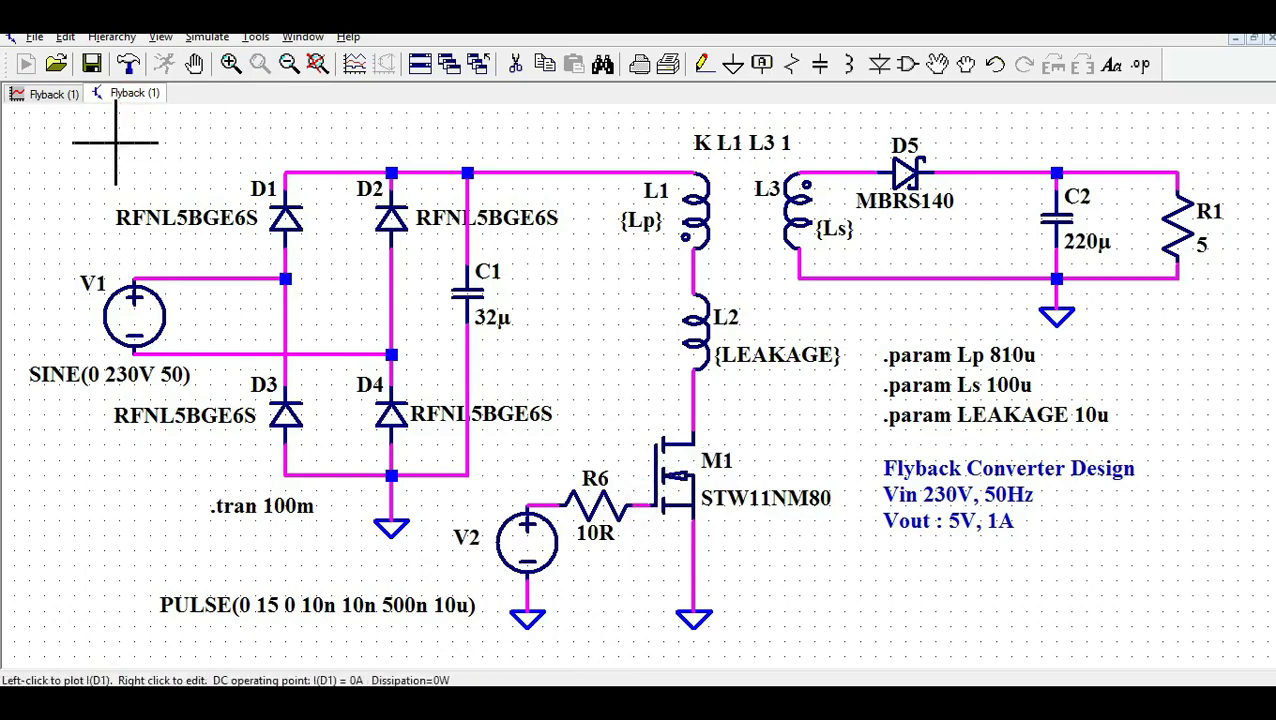
{"action": "left_click", "coordinate": [45, 94]}
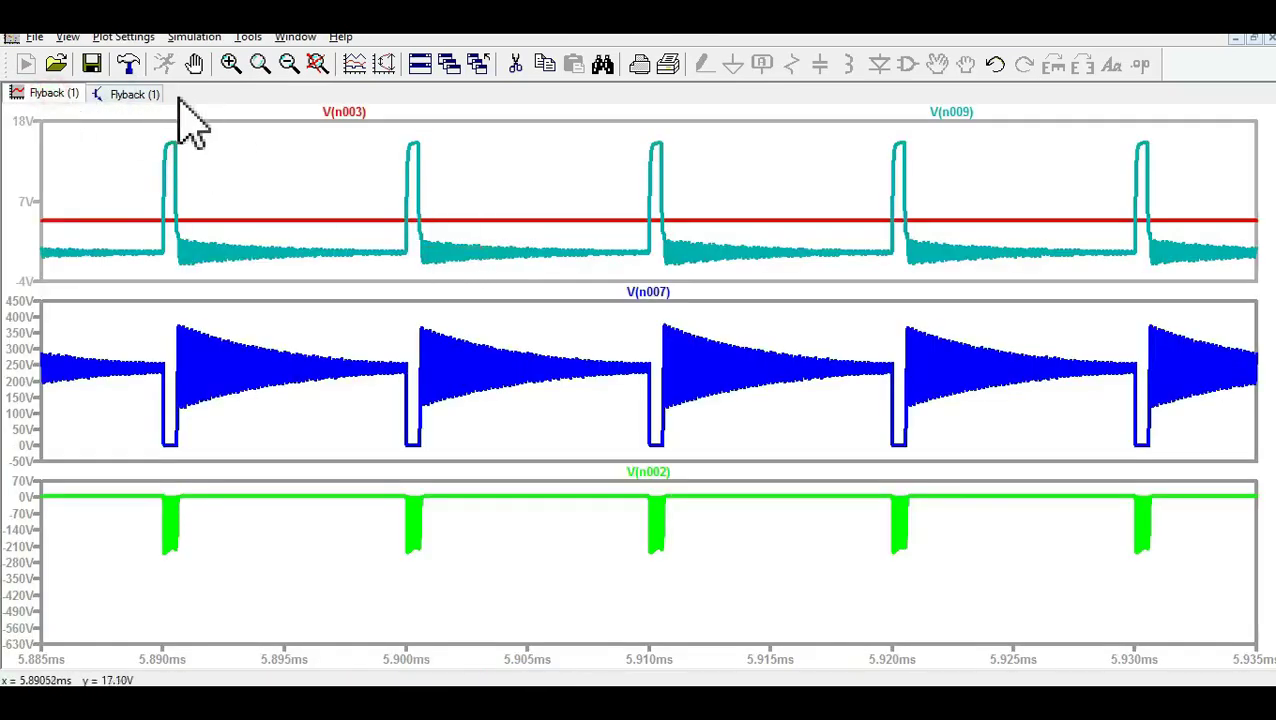
{"action": "left_click", "coordinate": [118, 97]}
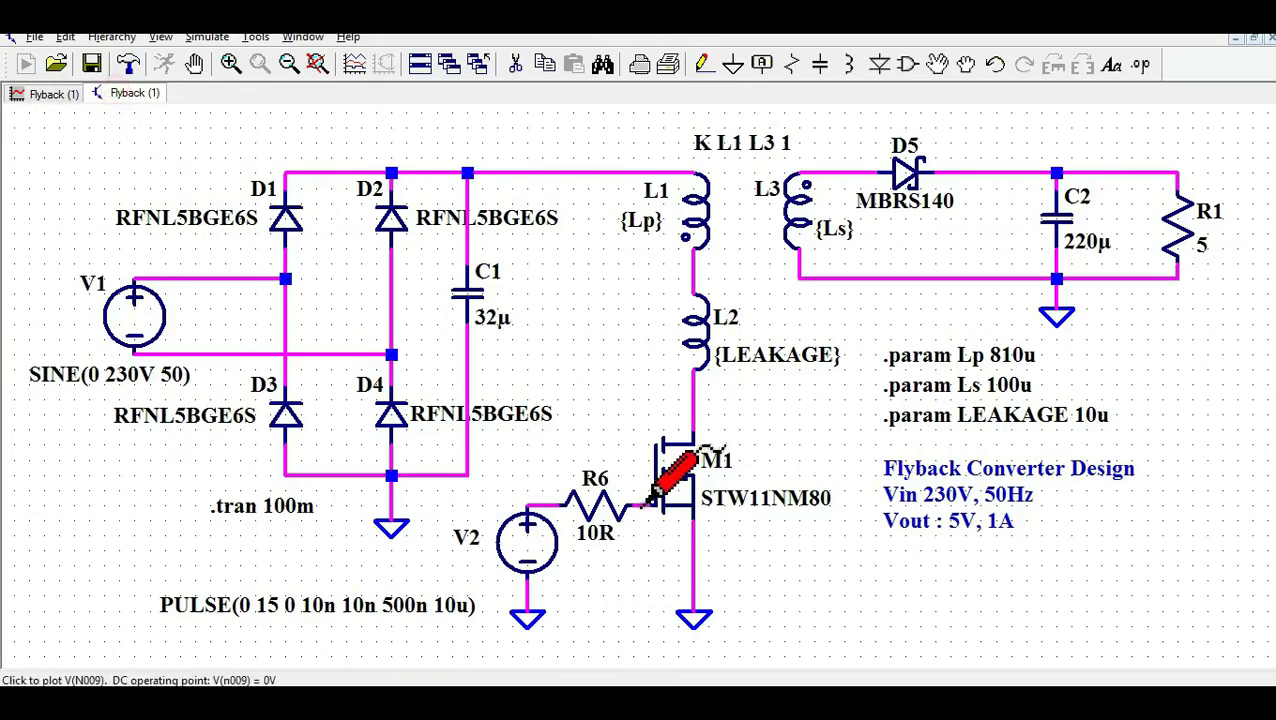
{"action": "left_click", "coordinate": [641, 505]}
{"action": "left_click", "coordinate": [48, 94]}
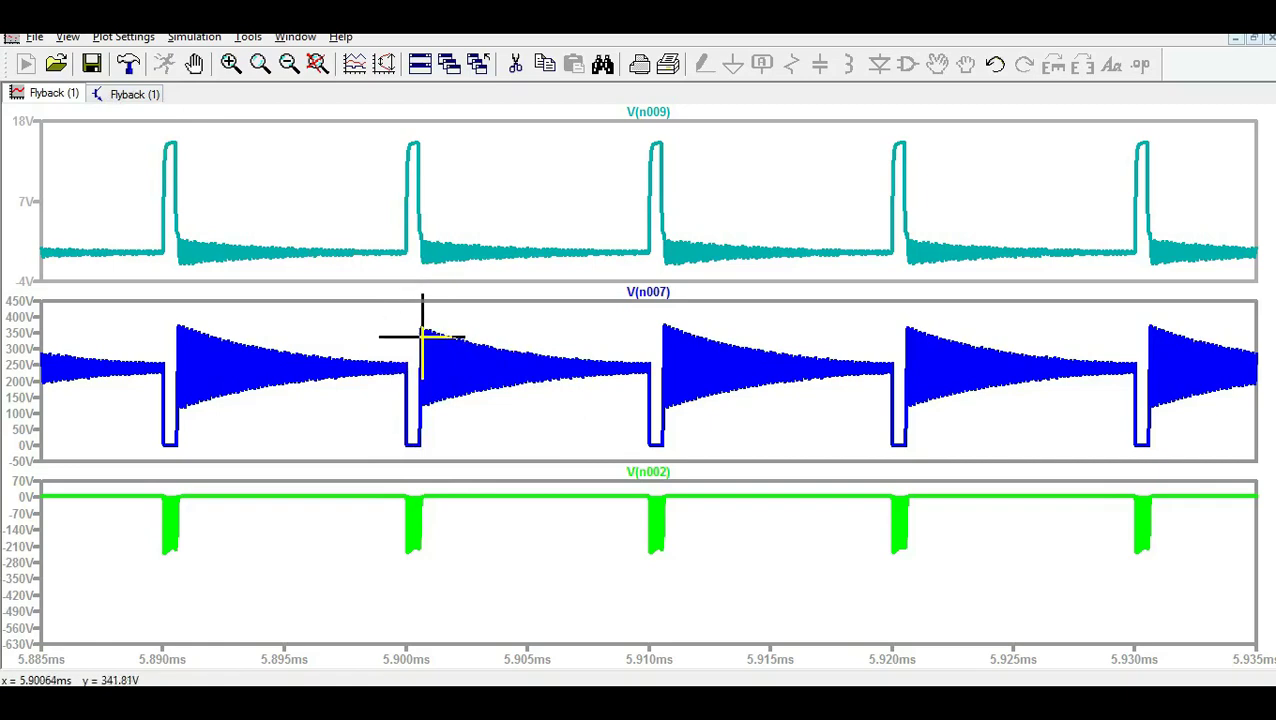
Step: Examine the gate, drain and D5 anode voltages over one switching cycle from about 5.899 ms to 5.911 ms
{"action": "left_click", "coordinate": [130, 93]}
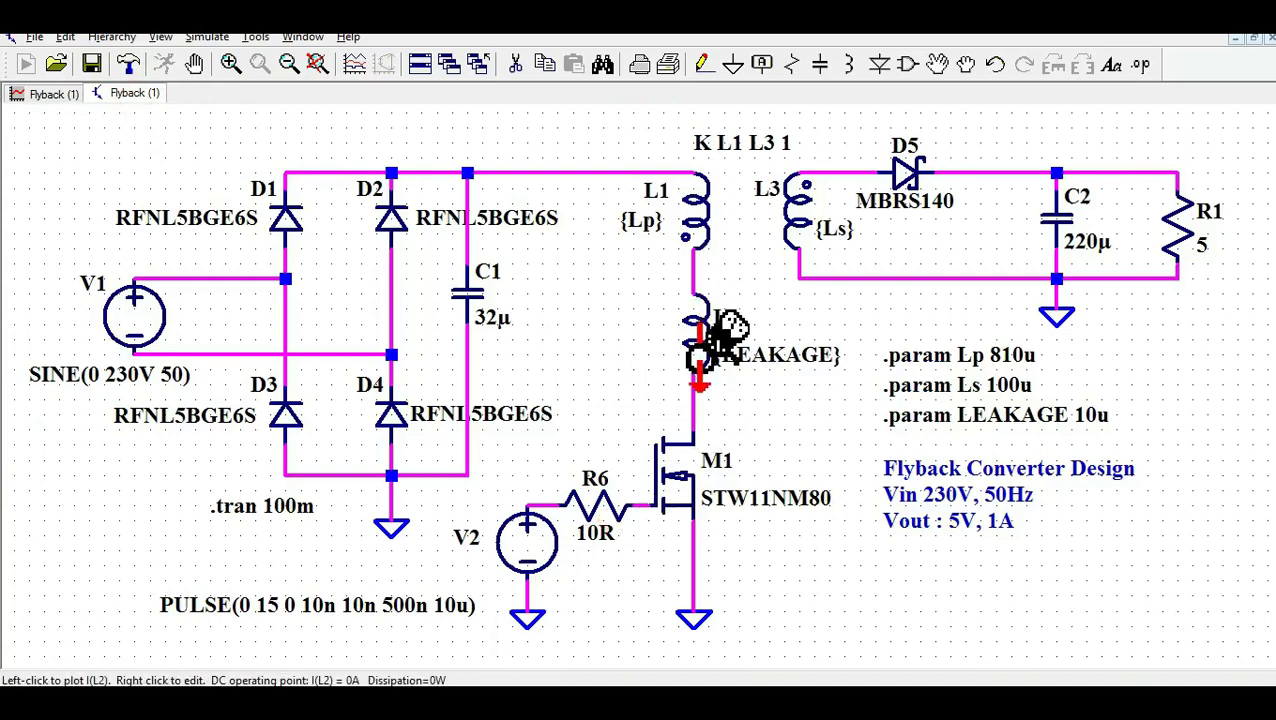
{"action": "left_click", "coordinate": [64, 93]}
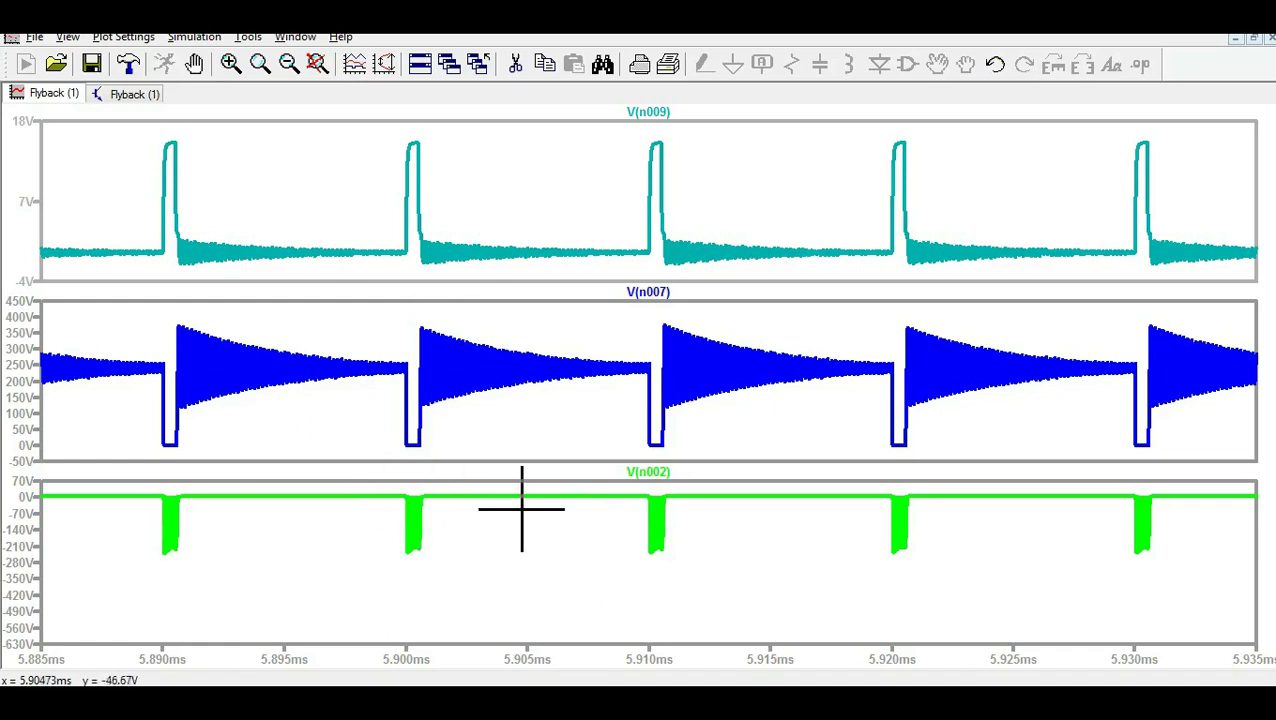
{"action": "left_click_drag", "start_coordinate": [404, 302], "coordinate": [661, 507]}
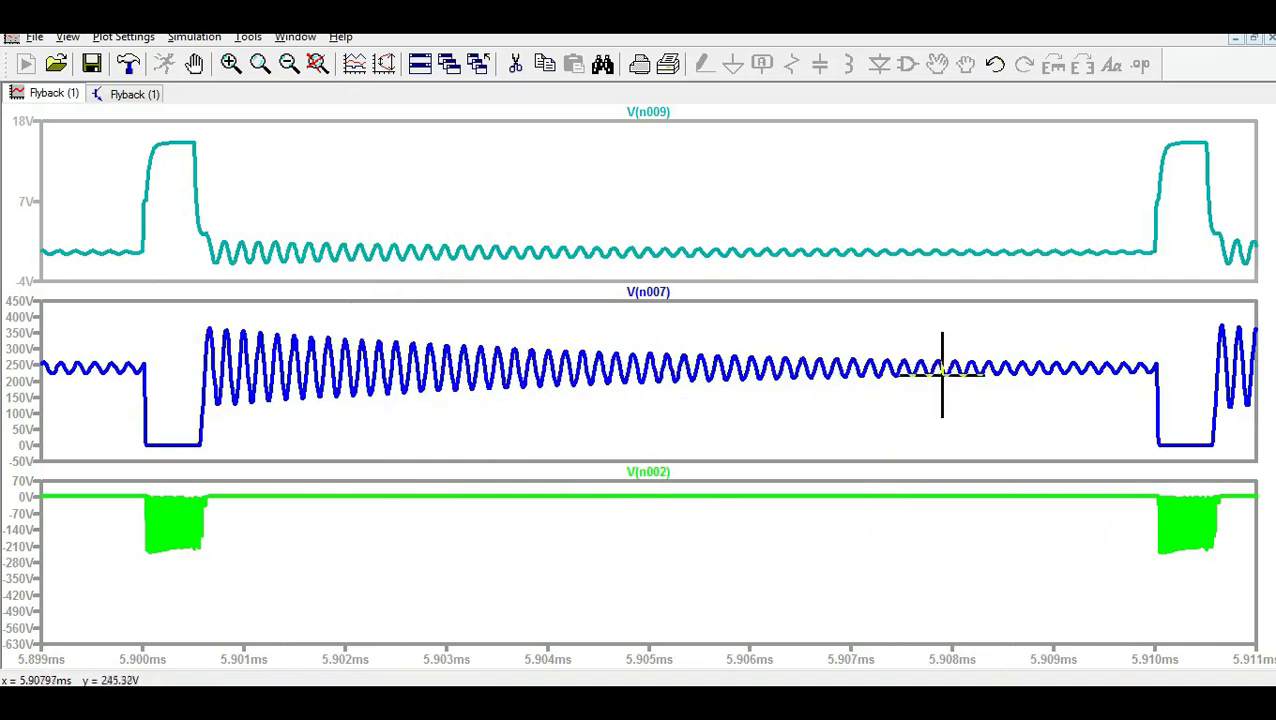
{"action": "left_click", "coordinate": [128, 94]}
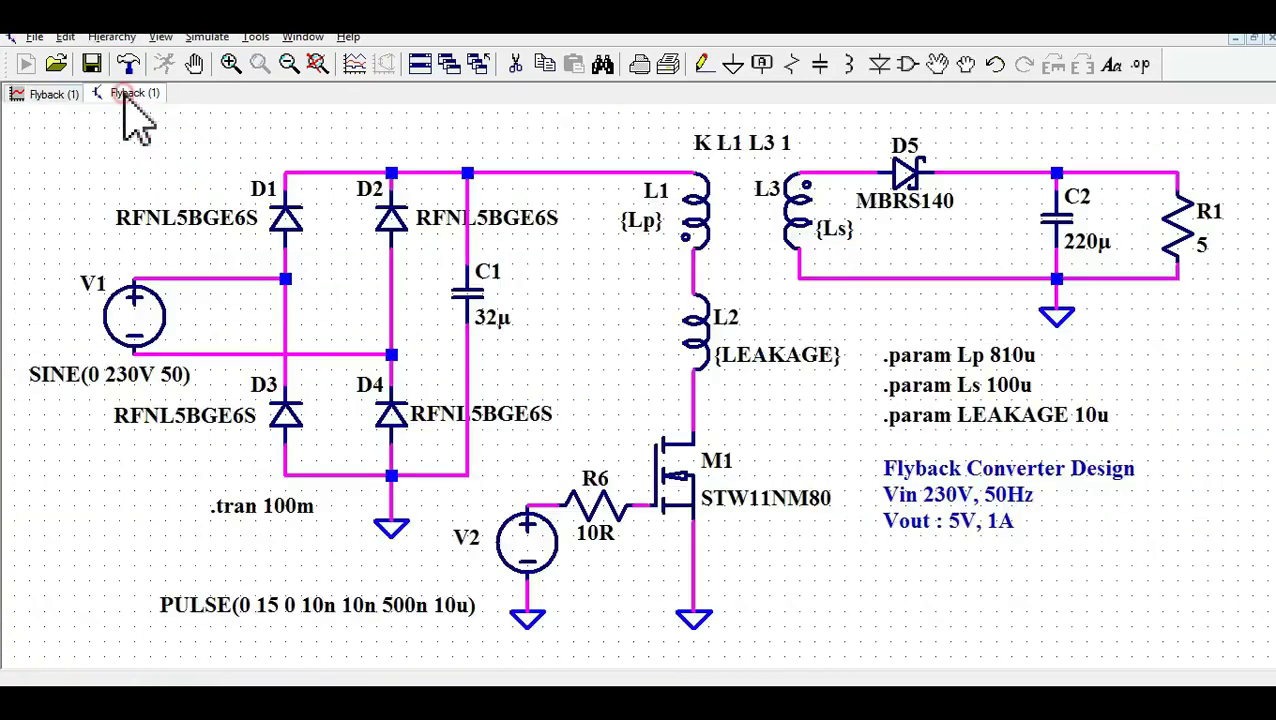
{"action": "left_click", "coordinate": [48, 93]}
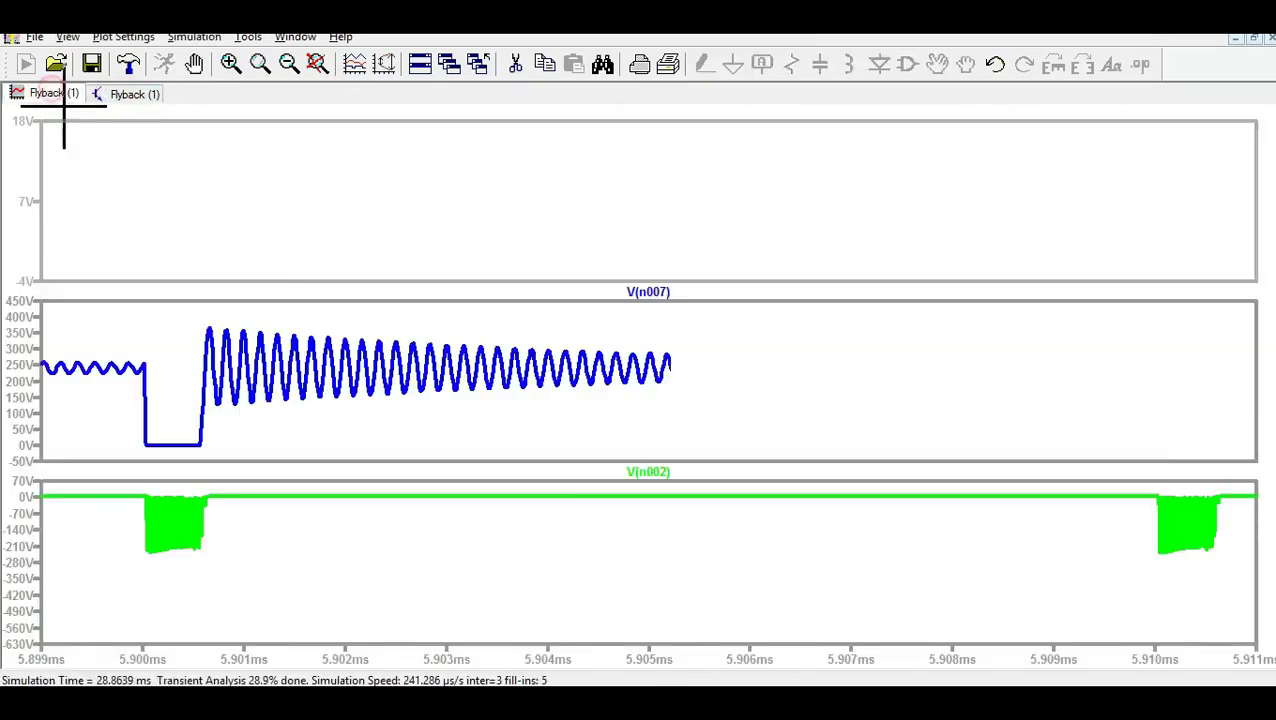
Step: Plot the output voltage across C2 alone in the bottom pane in place of the D5 anode voltage
{"action": "left_click", "coordinate": [128, 94]}
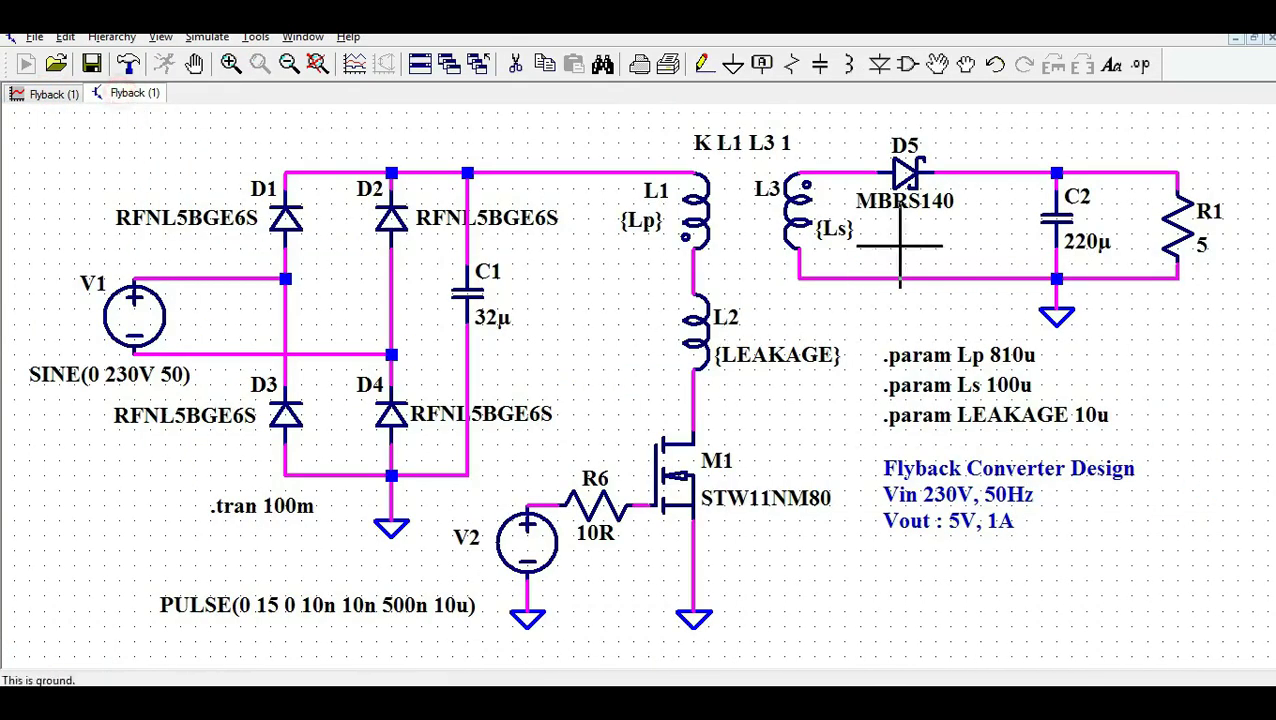
{"action": "left_click", "coordinate": [1053, 170]}
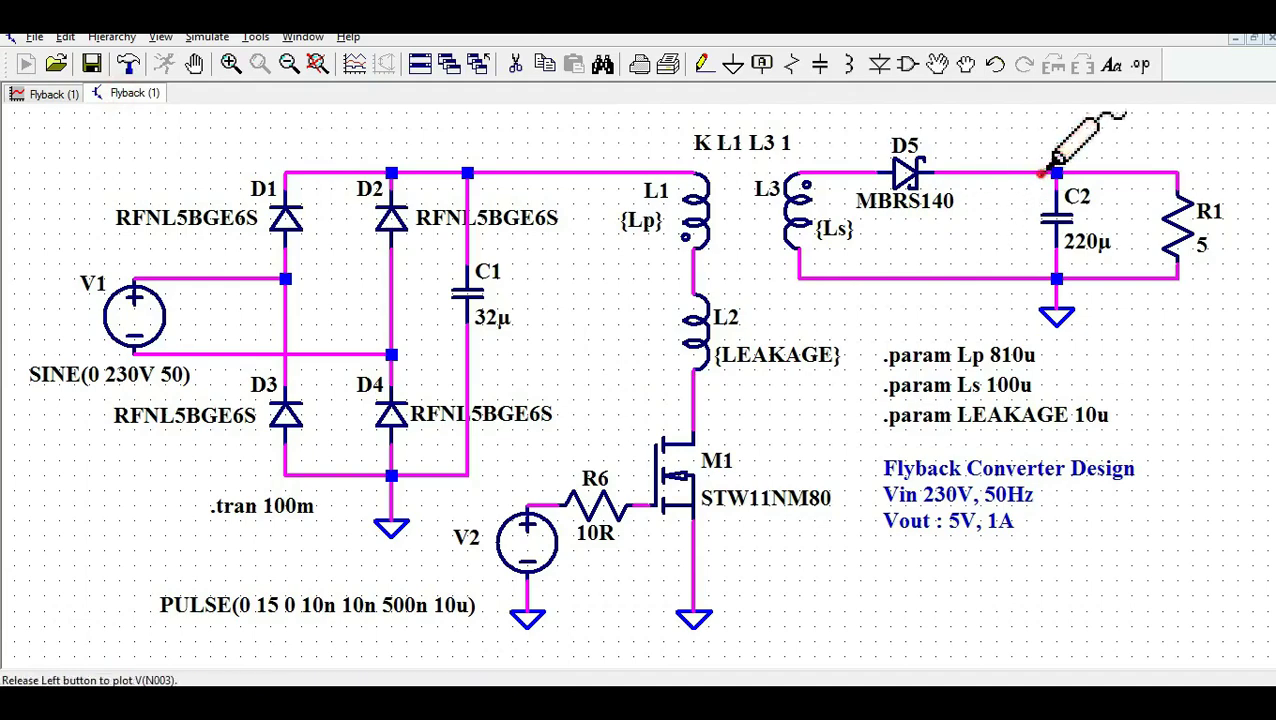
{"action": "left_click", "coordinate": [50, 93]}
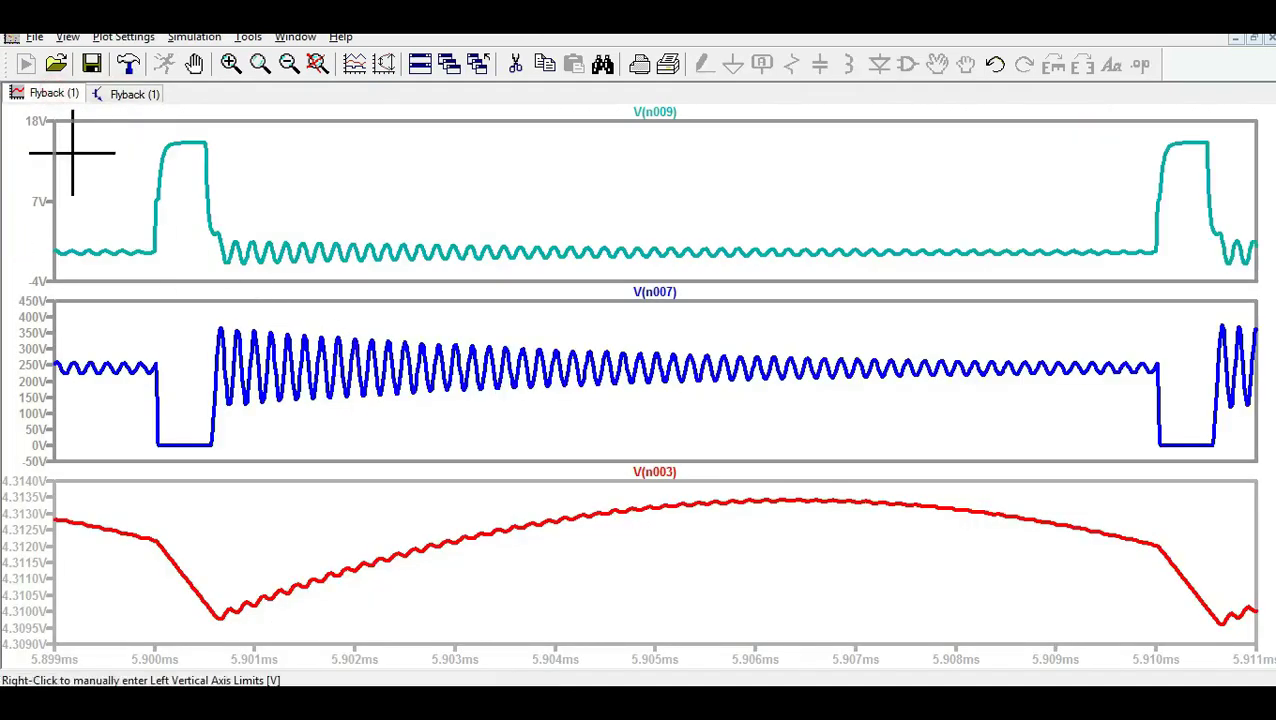
Step: Close the waveform window, rerun the transient simulation and add a second plot pane to the new waveform window
{"action": "right_click", "coordinate": [55, 100]}
{"action": "left_click", "coordinate": [95, 130]}
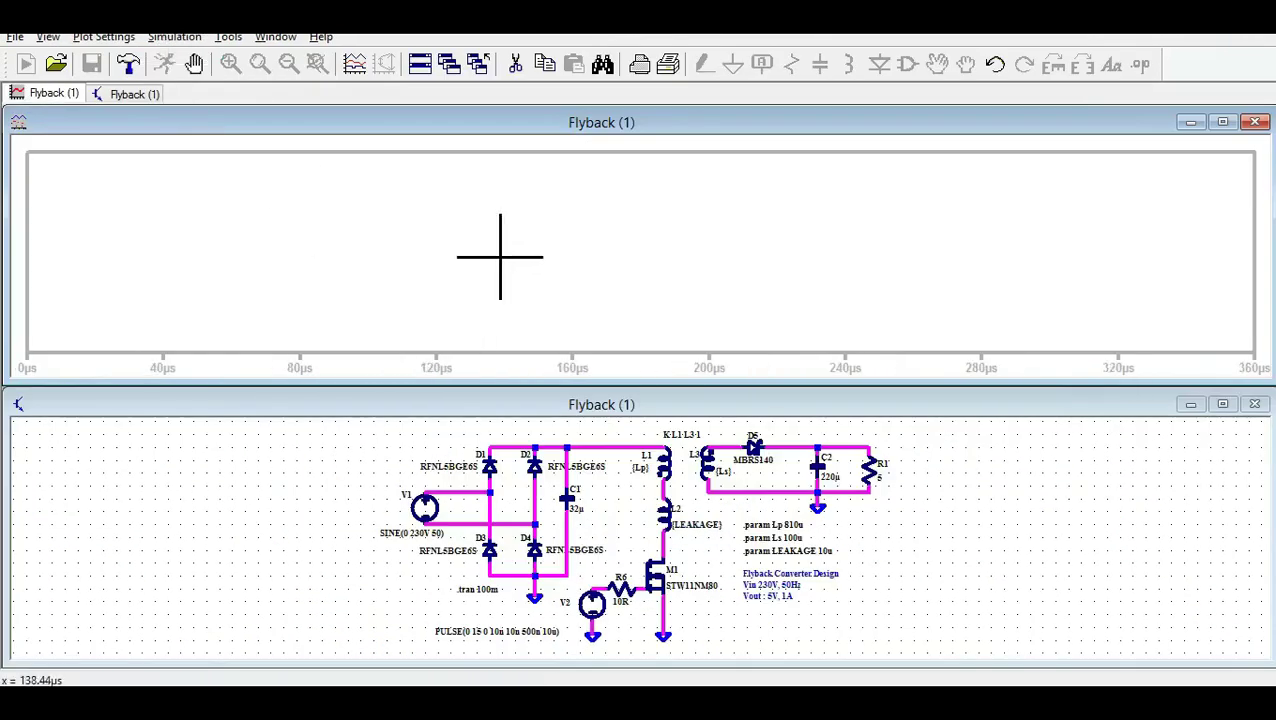
{"action": "right_click", "coordinate": [652, 228]}
{"action": "left_click", "coordinate": [712, 342]}
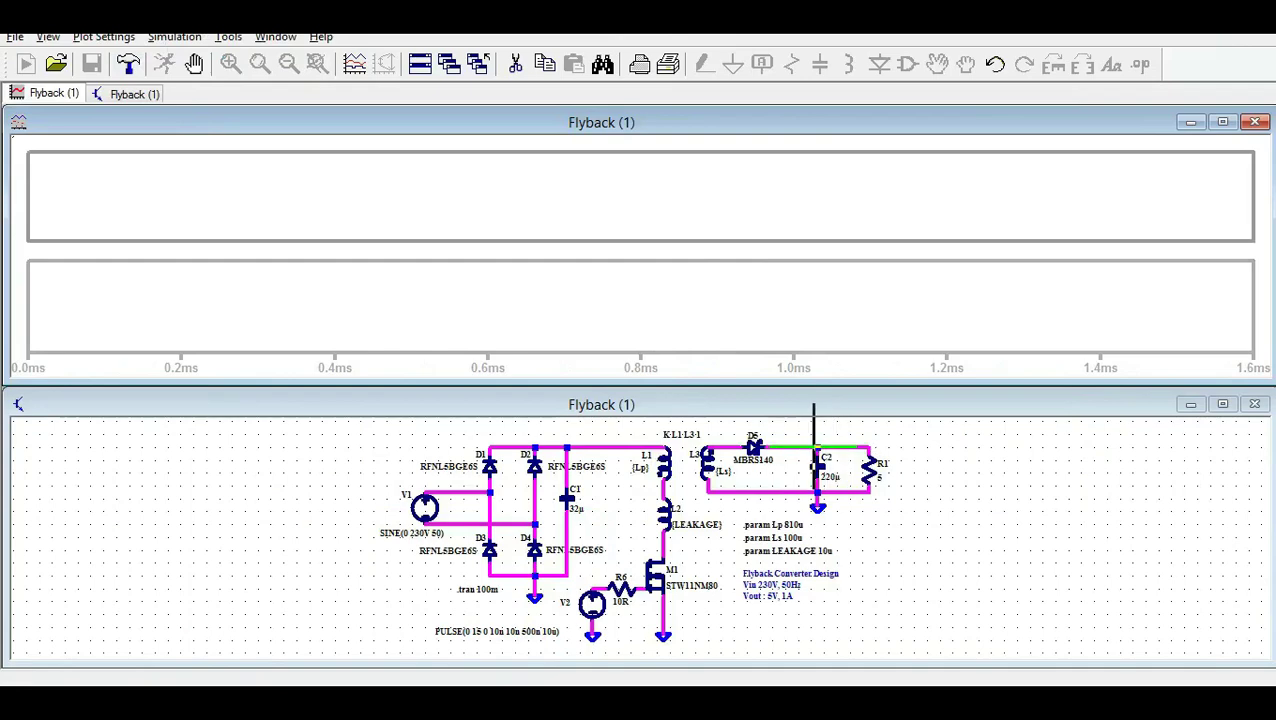
Step: Plot the output voltage across C2 in the lower pane and the R1 load current in the upper pane
{"action": "left_click", "coordinate": [811, 447]}
{"action": "left_click", "coordinate": [678, 182]}
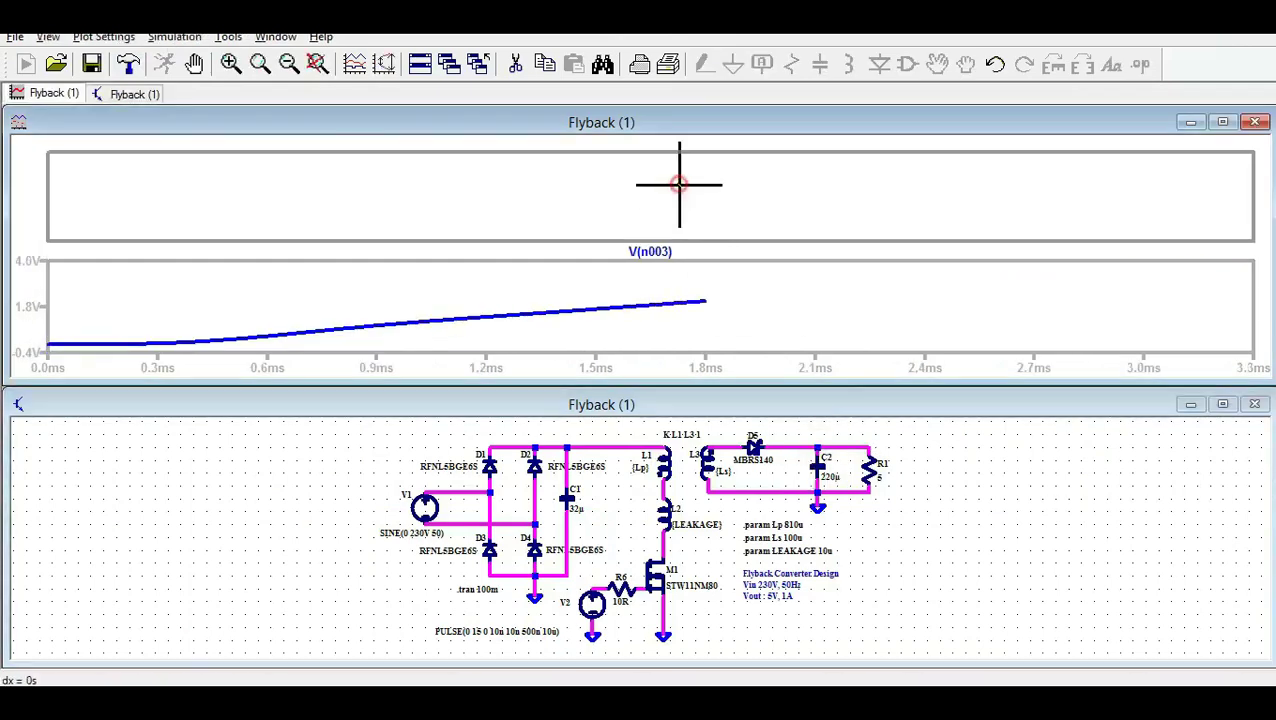
{"action": "left_click", "coordinate": [872, 466]}
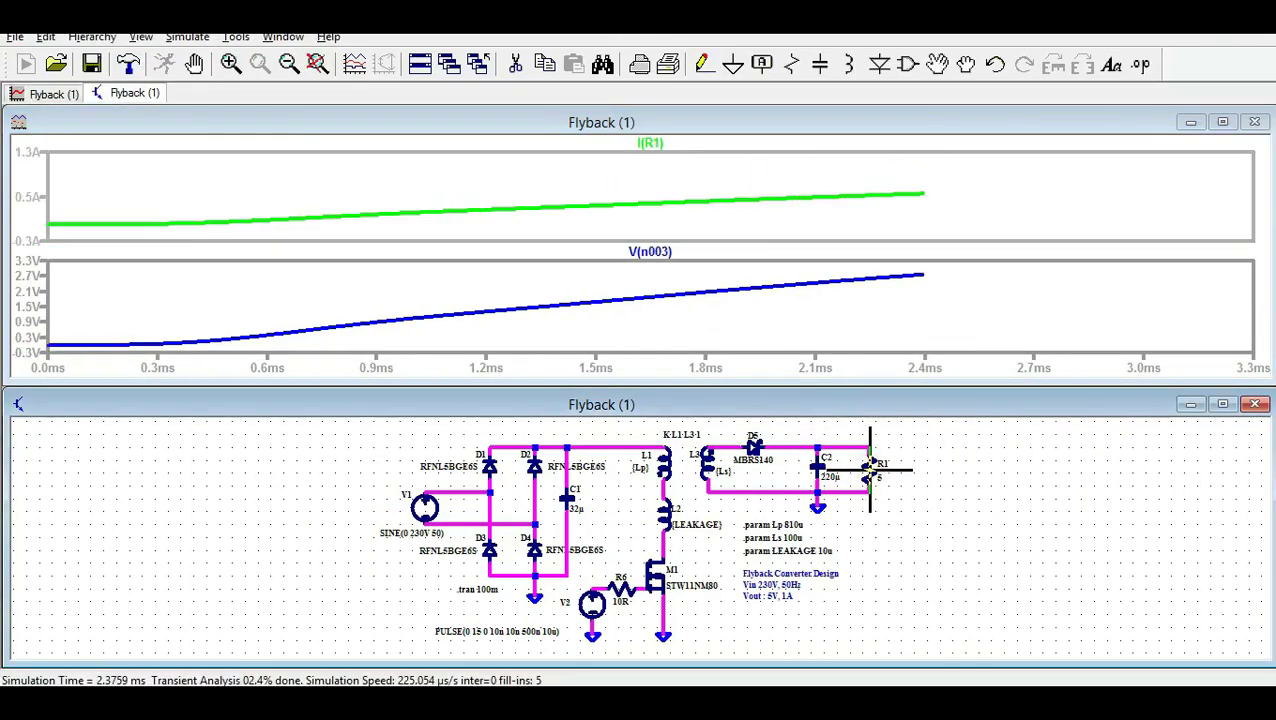
Step: Add a third plot pane above the others and plot the power dissipated in R1 in it
{"action": "right_click", "coordinate": [598, 177]}
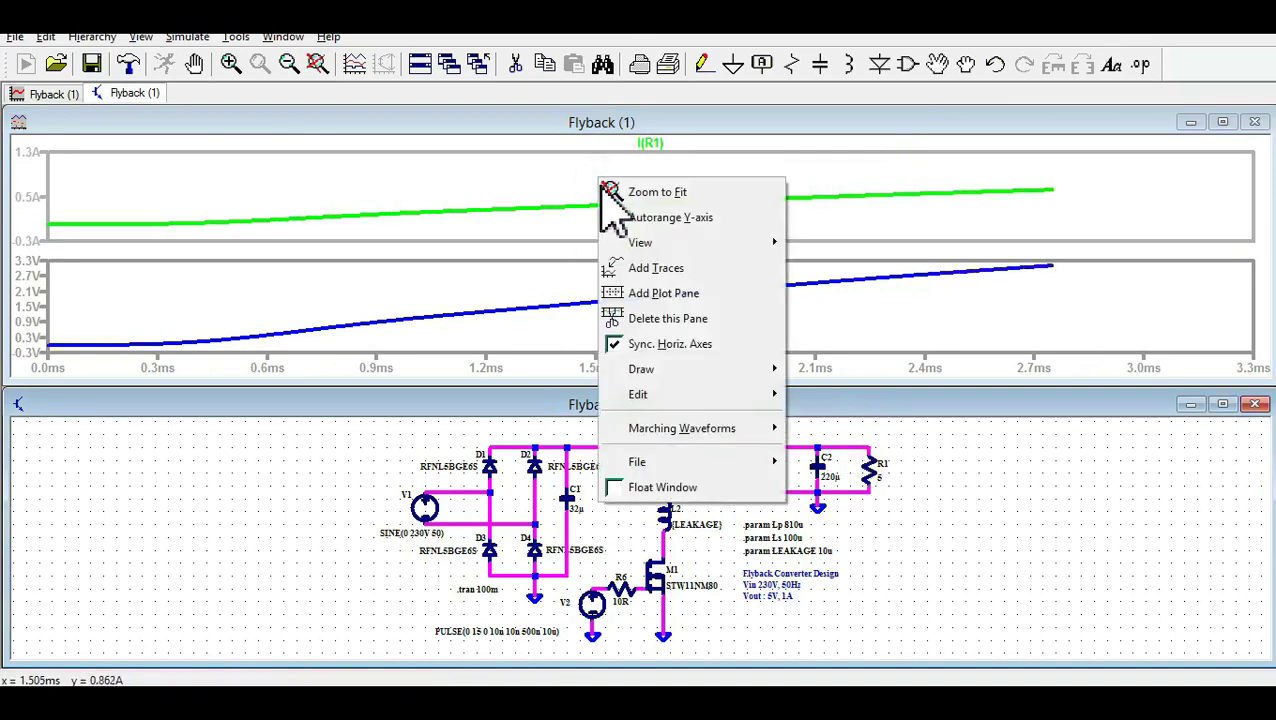
{"action": "left_click", "coordinate": [659, 290]}
{"action": "left_click_drag", "start_coordinate": [659, 290], "coordinate": [630, 176]}
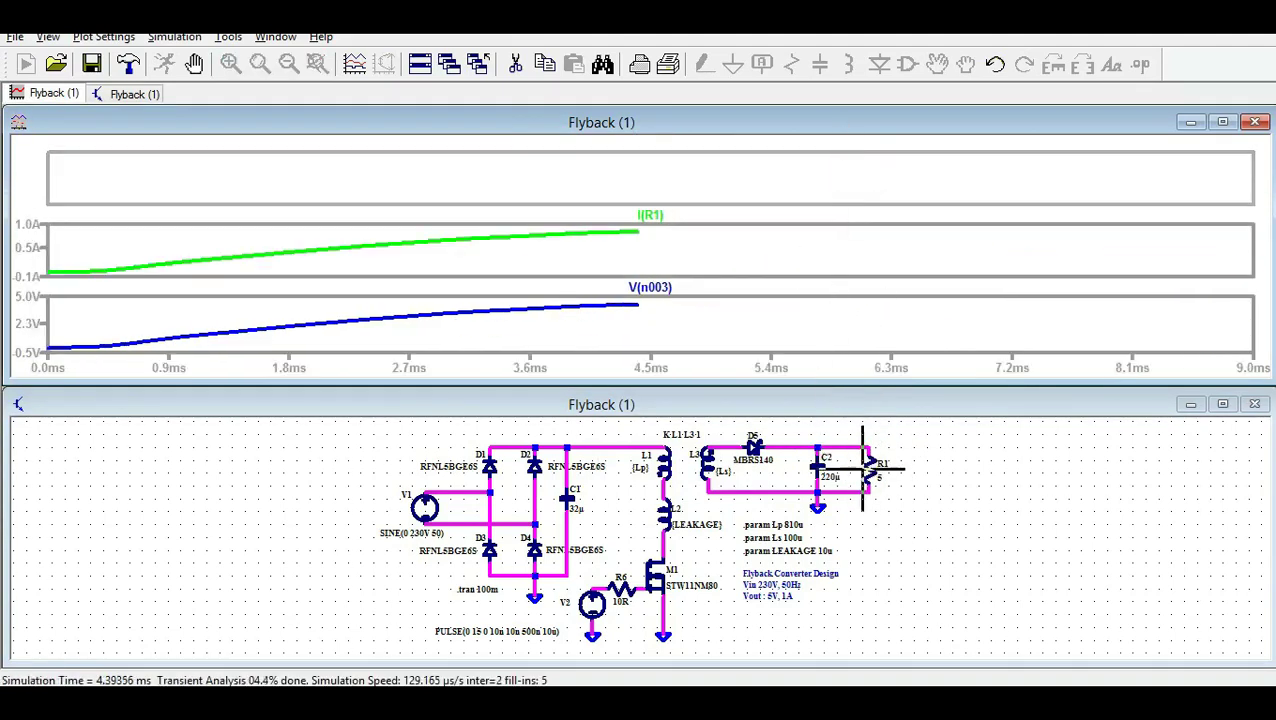
{"action": "left_click", "coordinate": [867, 468], "text": "alt"}
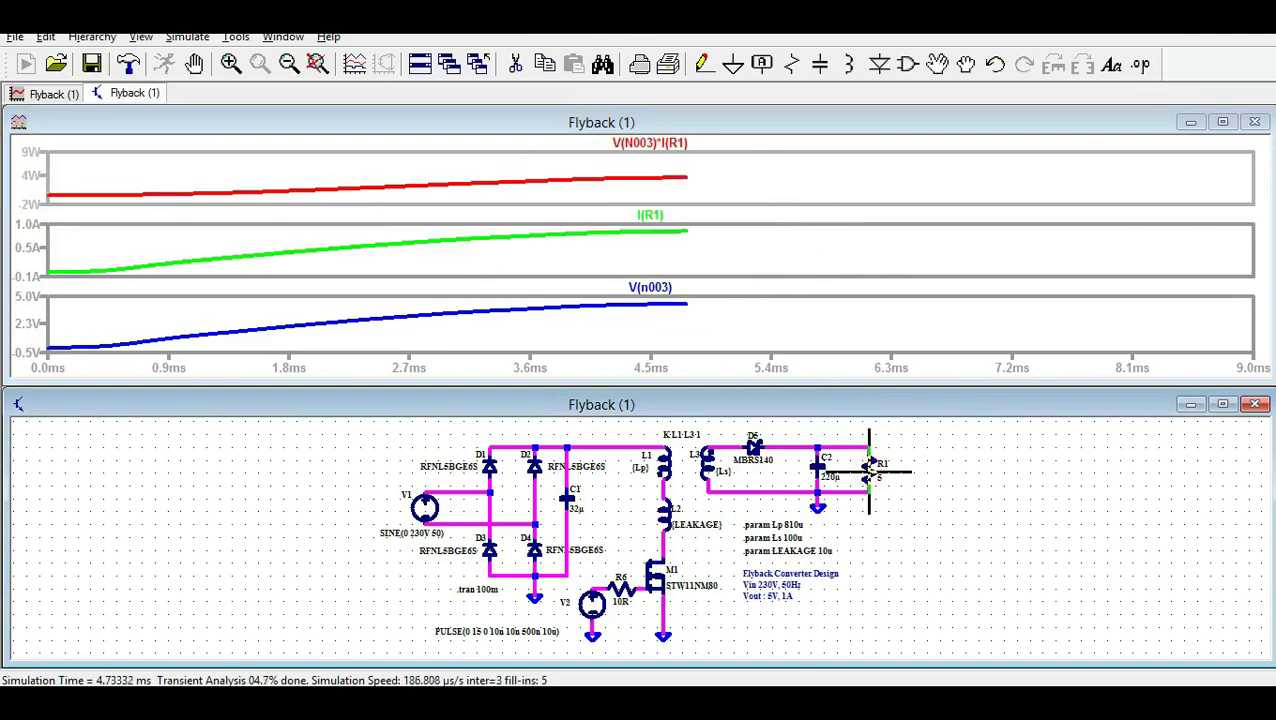
Step: Enlarge the waveforms and examine the R1 power, load current and output voltage, referring to the schematic
{"action": "left_click", "coordinate": [1222, 121]}
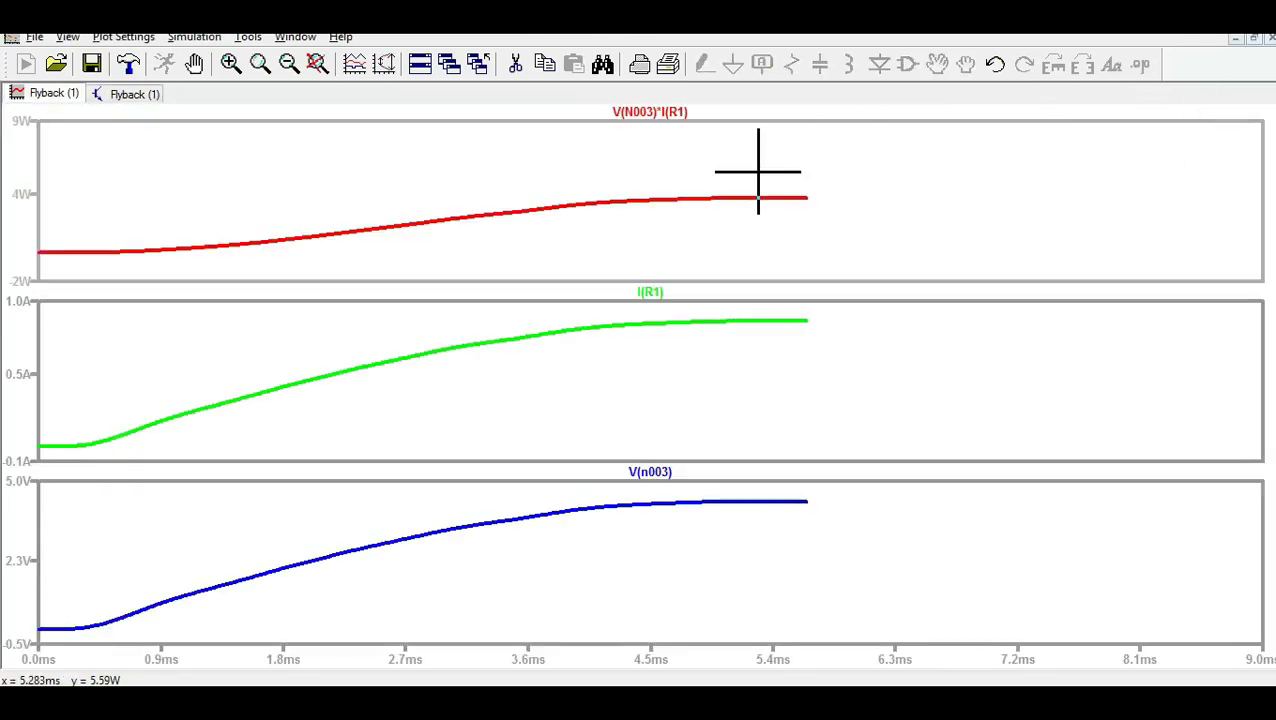
{"action": "left_click", "coordinate": [127, 95]}
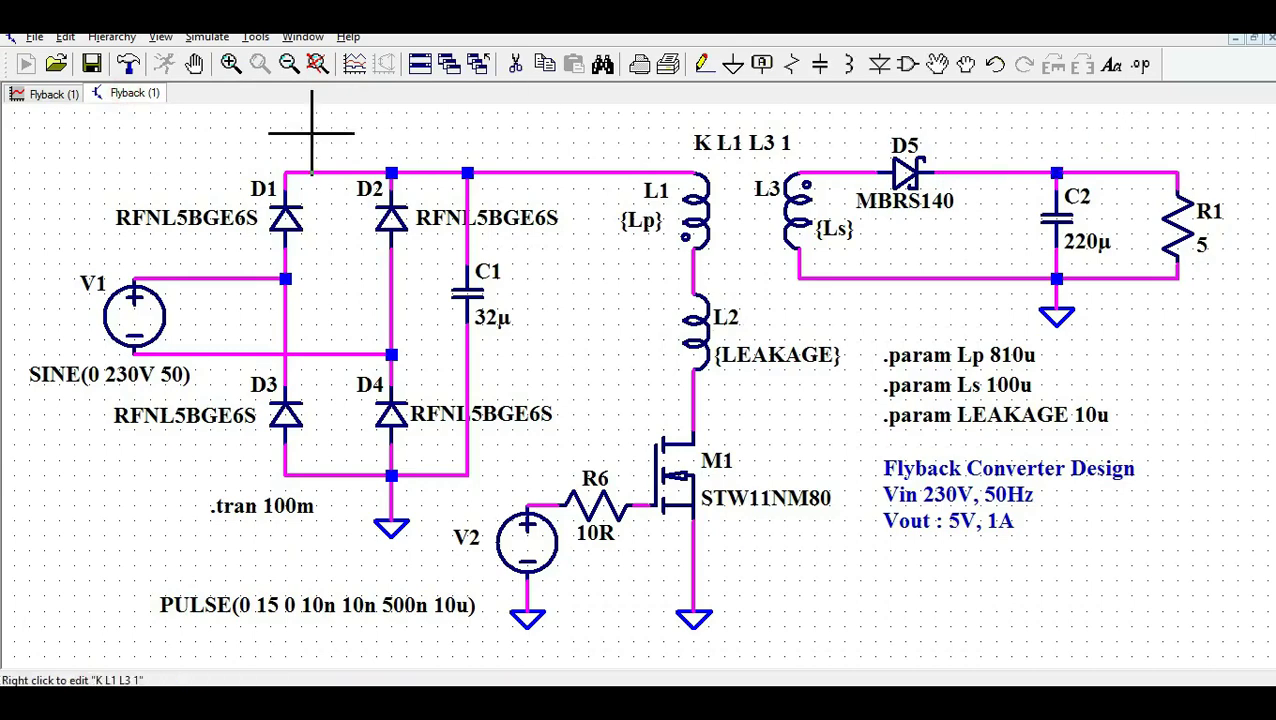
{"action": "left_click", "coordinate": [48, 94]}
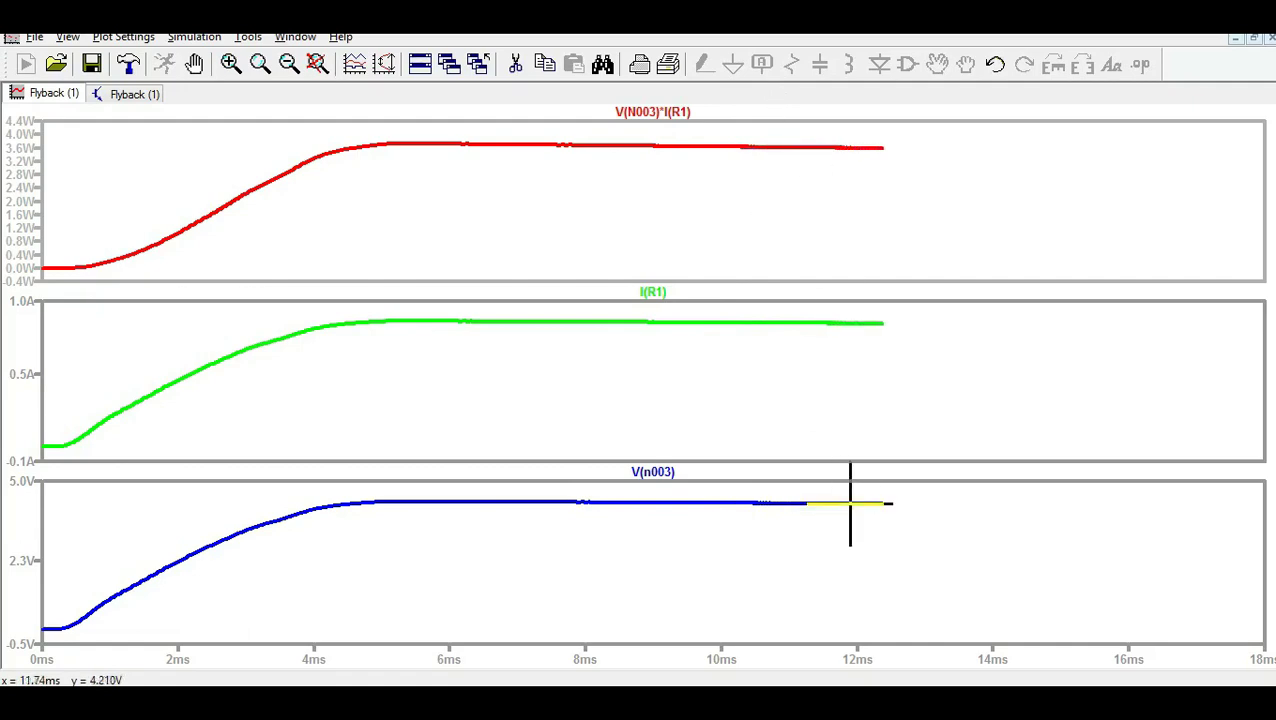
Step: Set the on time of the V2 gate pulse source to 550n in the schematic
{"action": "left_click", "coordinate": [133, 95]}
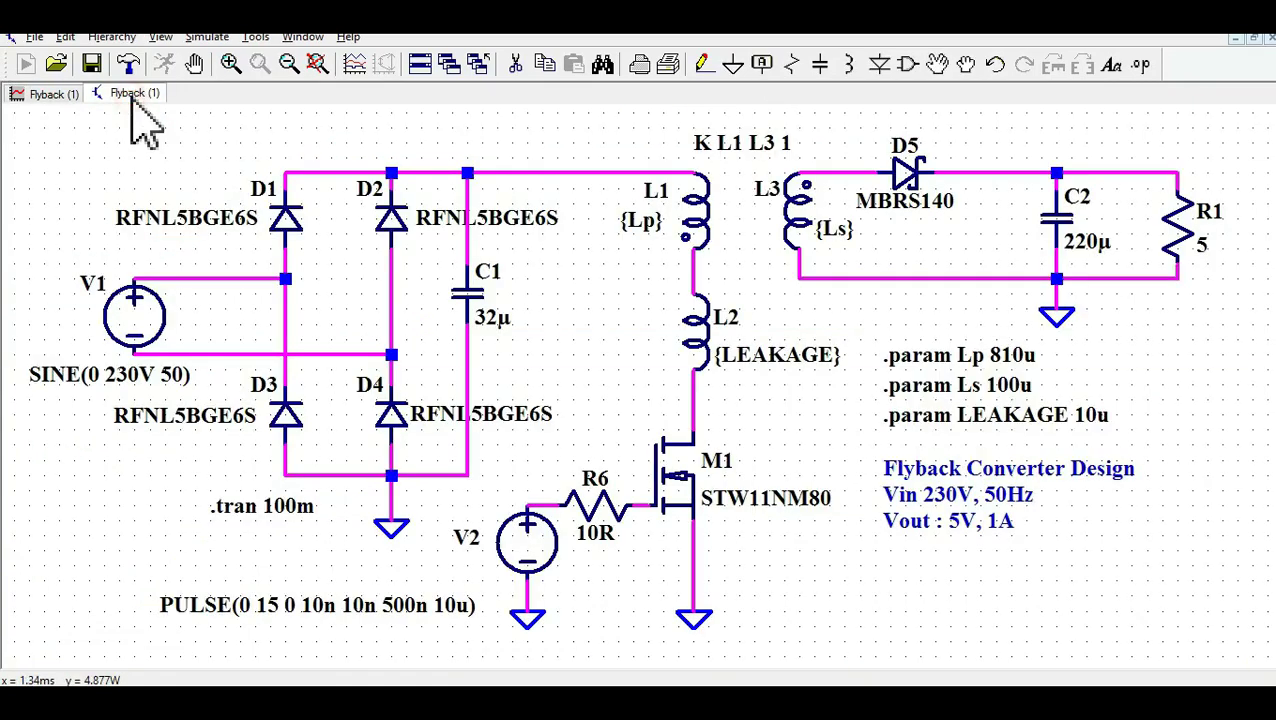
{"action": "right_click", "coordinate": [548, 525]}
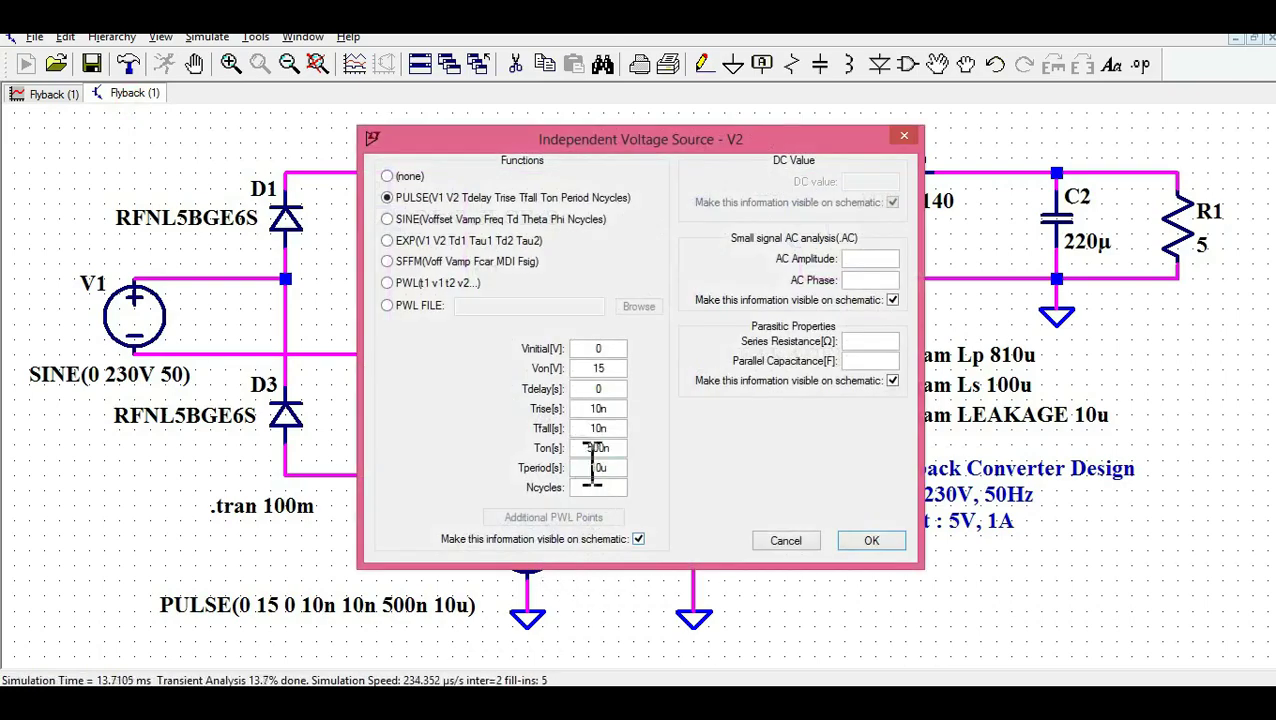
{"action": "left_click", "coordinate": [608, 448]}
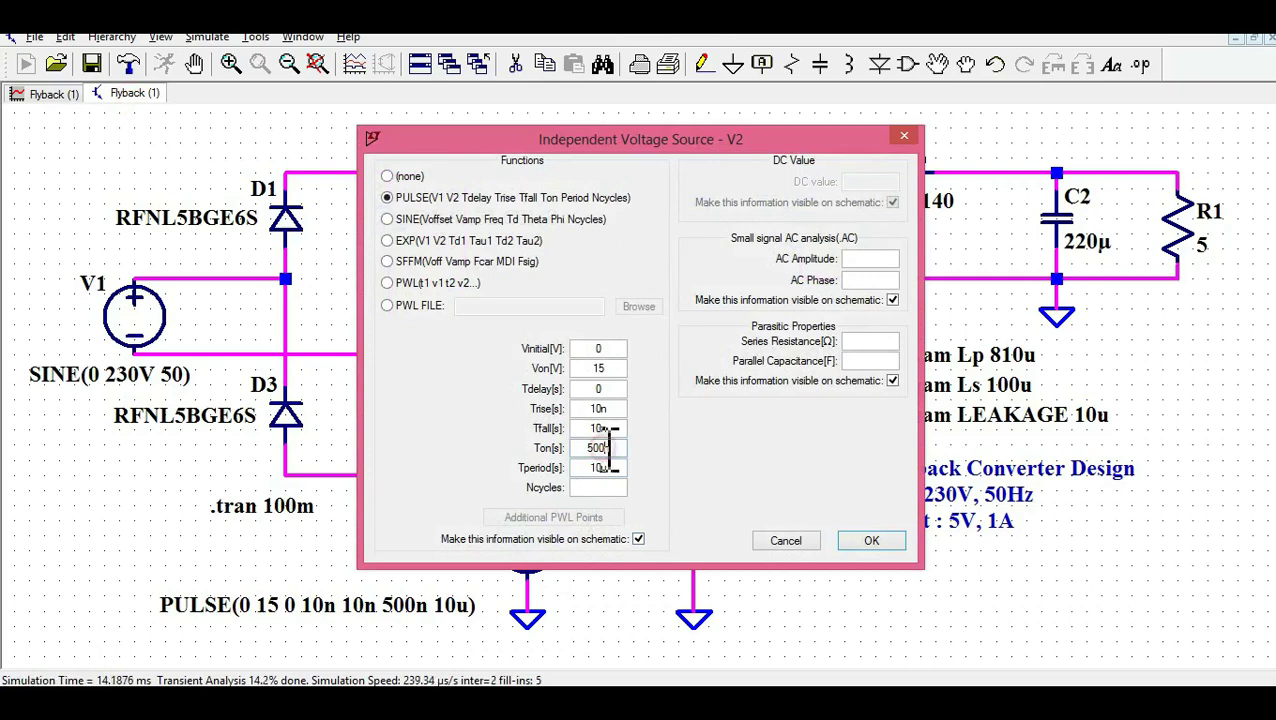
{"action": "type", "text": "5"}
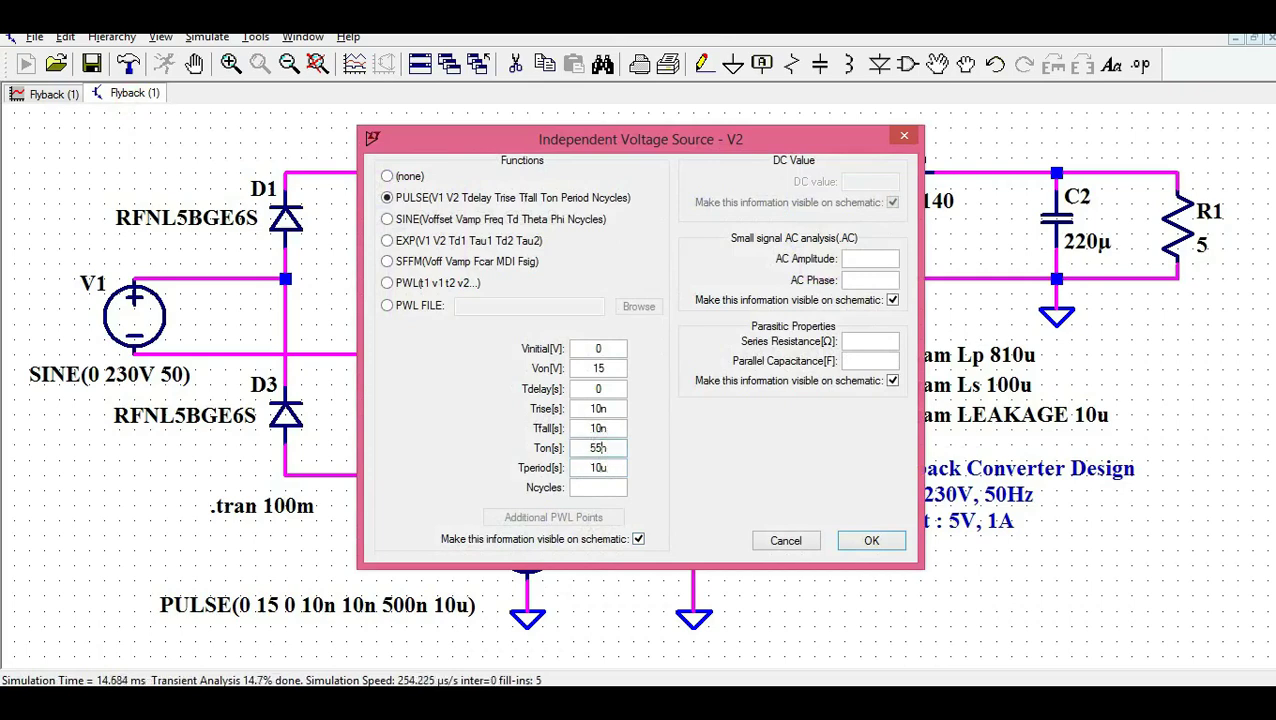
{"action": "key", "text": "Return"}
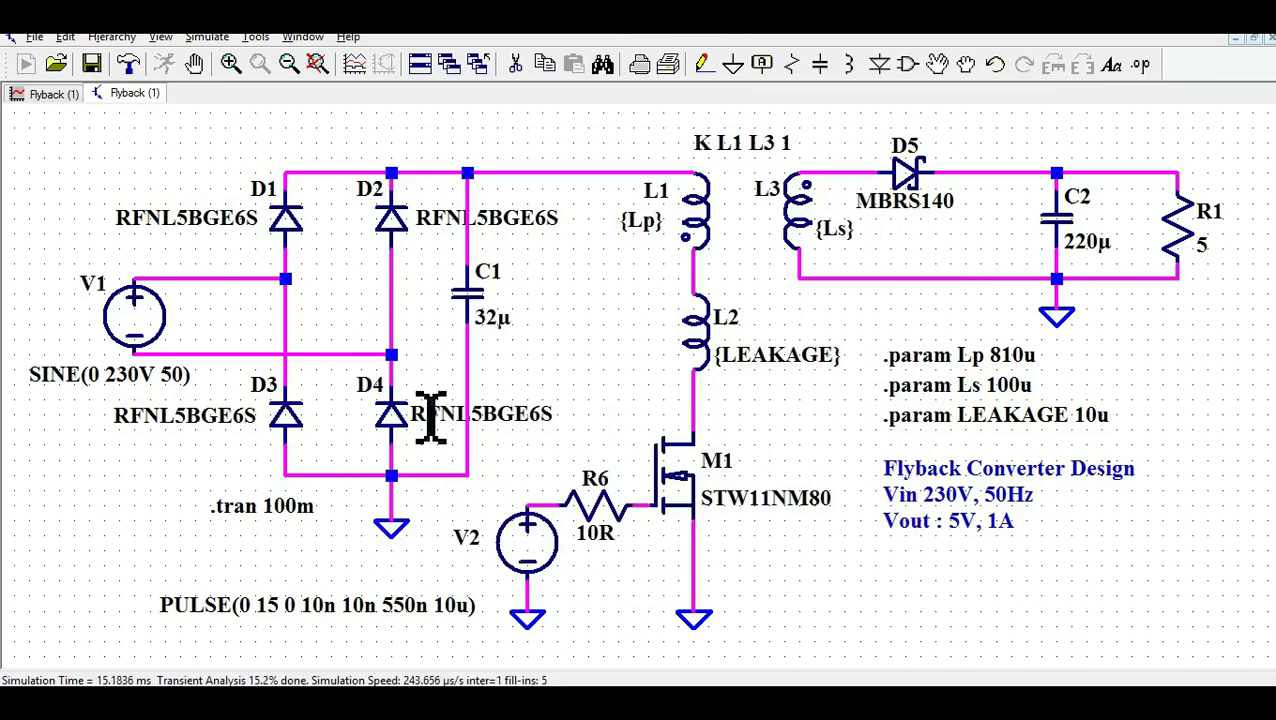
Step: Close the previous waveform window and run the transient simulation with the changed gate pulse
{"action": "left_click", "coordinate": [42, 95]}
{"action": "right_click", "coordinate": [38, 100]}
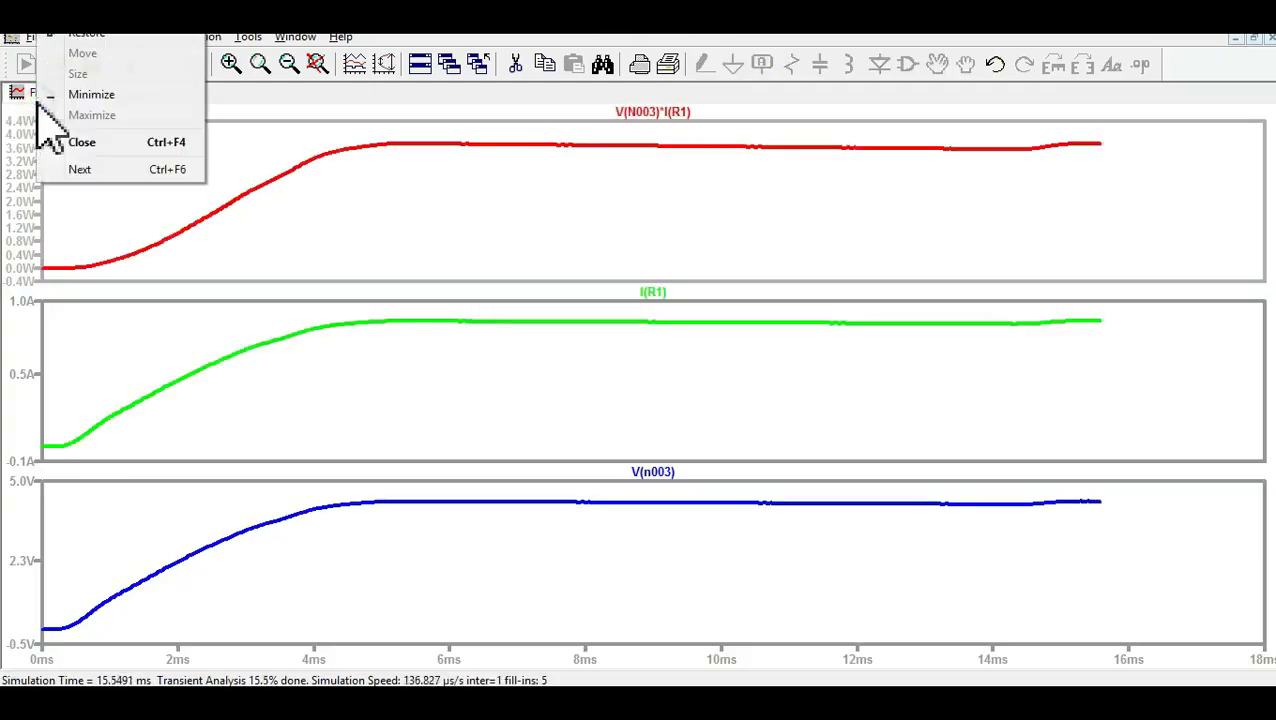
{"action": "left_click", "coordinate": [95, 169]}
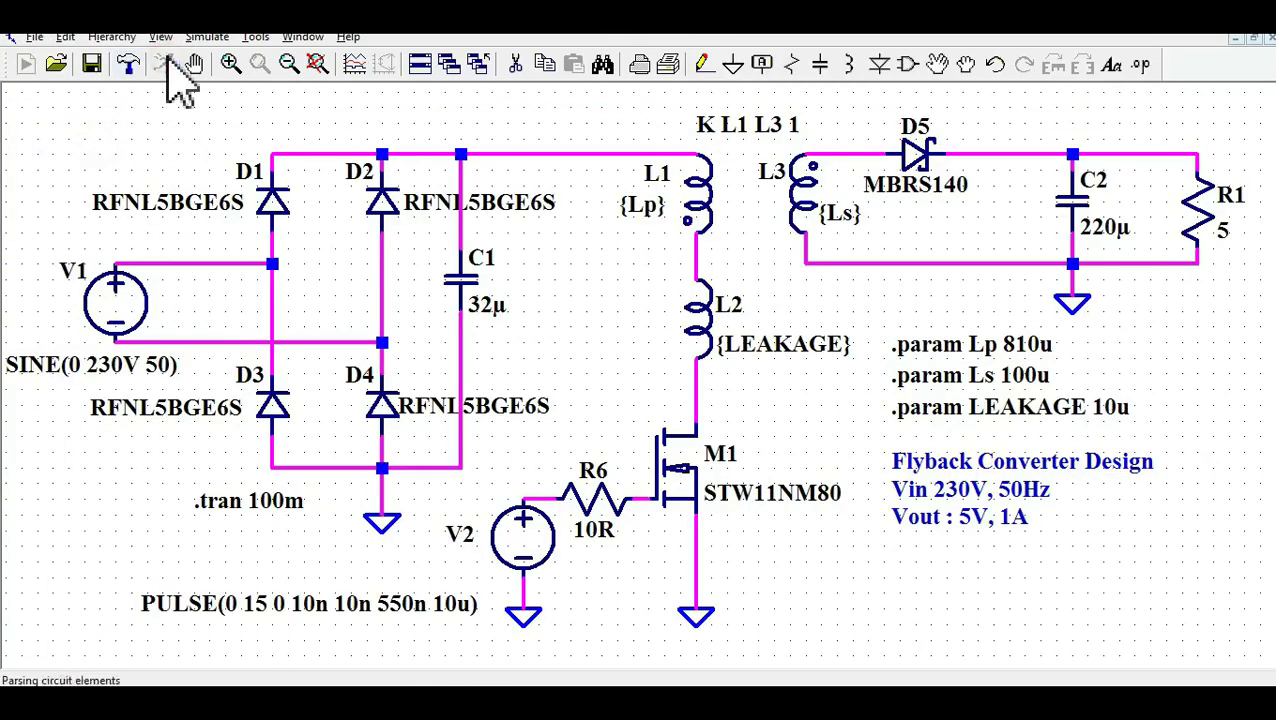
{"action": "left_click", "coordinate": [165, 57]}
Step: Add two plot panes to the new waveform window so that it has three
{"action": "right_click", "coordinate": [584, 225]}
{"action": "left_click", "coordinate": [640, 339]}
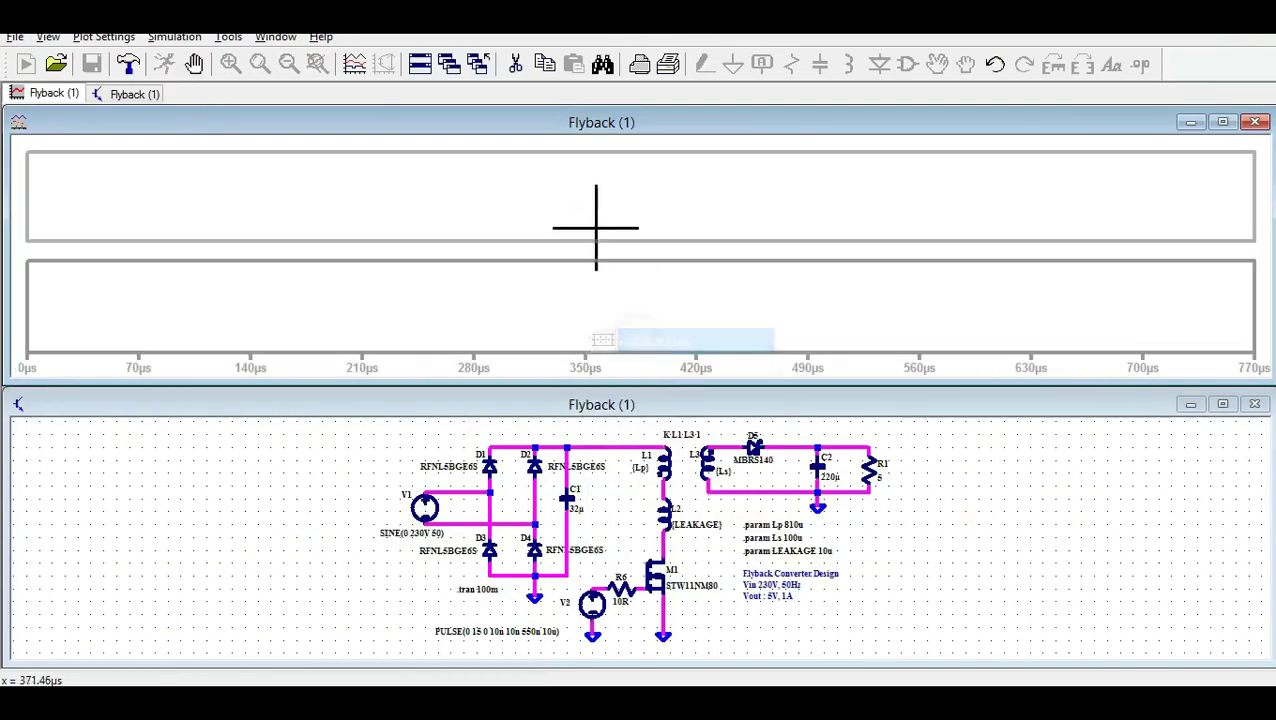
{"action": "right_click", "coordinate": [584, 200]}
{"action": "left_click", "coordinate": [642, 315]}
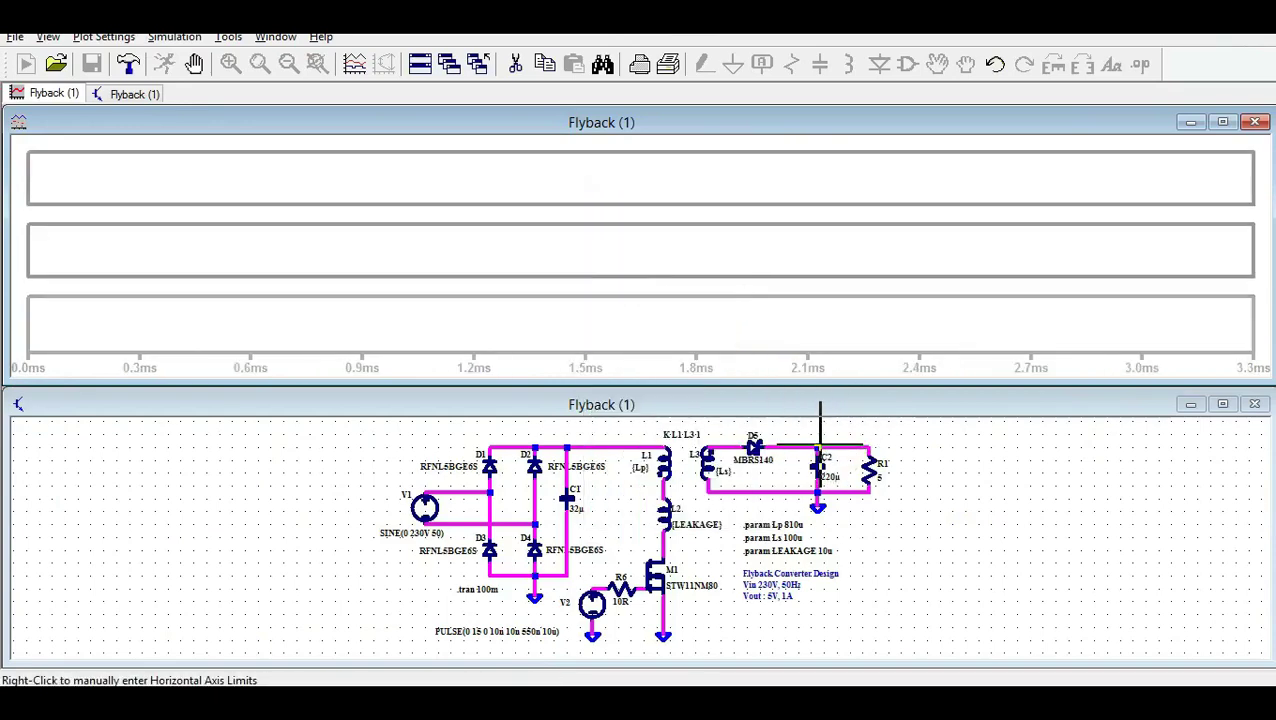
Step: Plot the output voltage and R1 power in the bottom pane and the R1 load current in the middle pane
{"action": "left_click", "coordinate": [818, 448]}
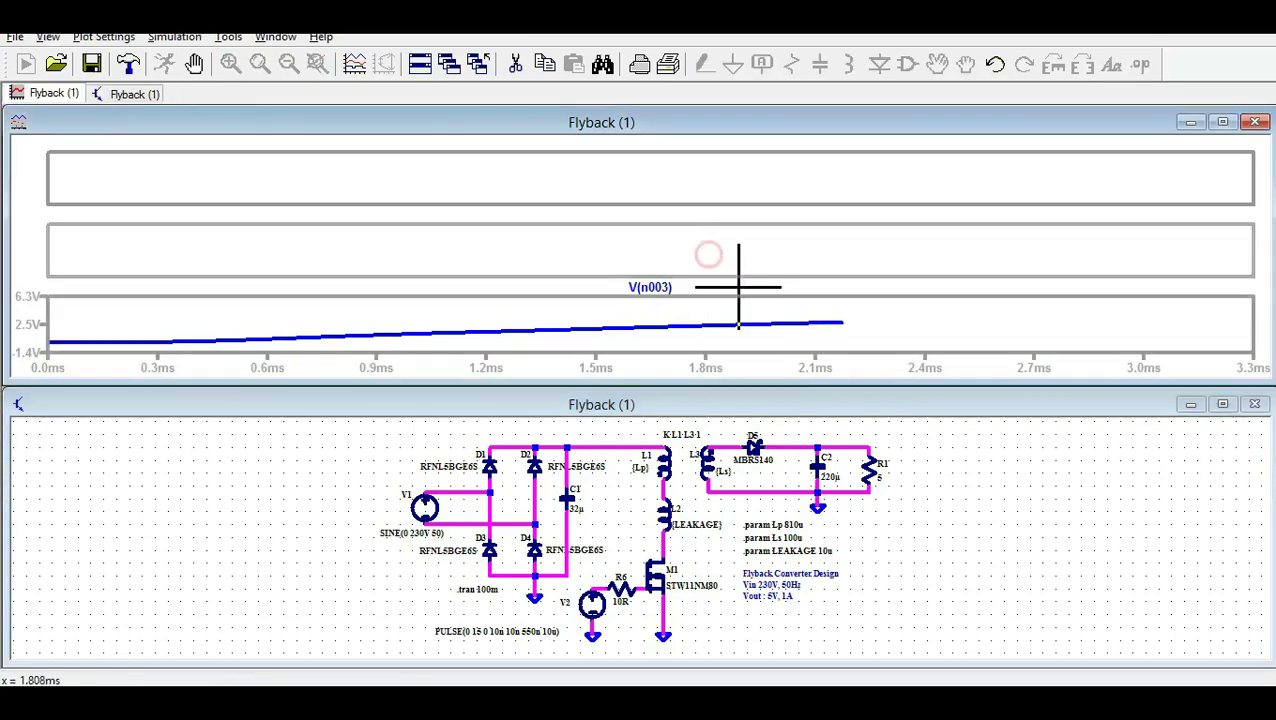
{"action": "left_click", "coordinate": [875, 465]}
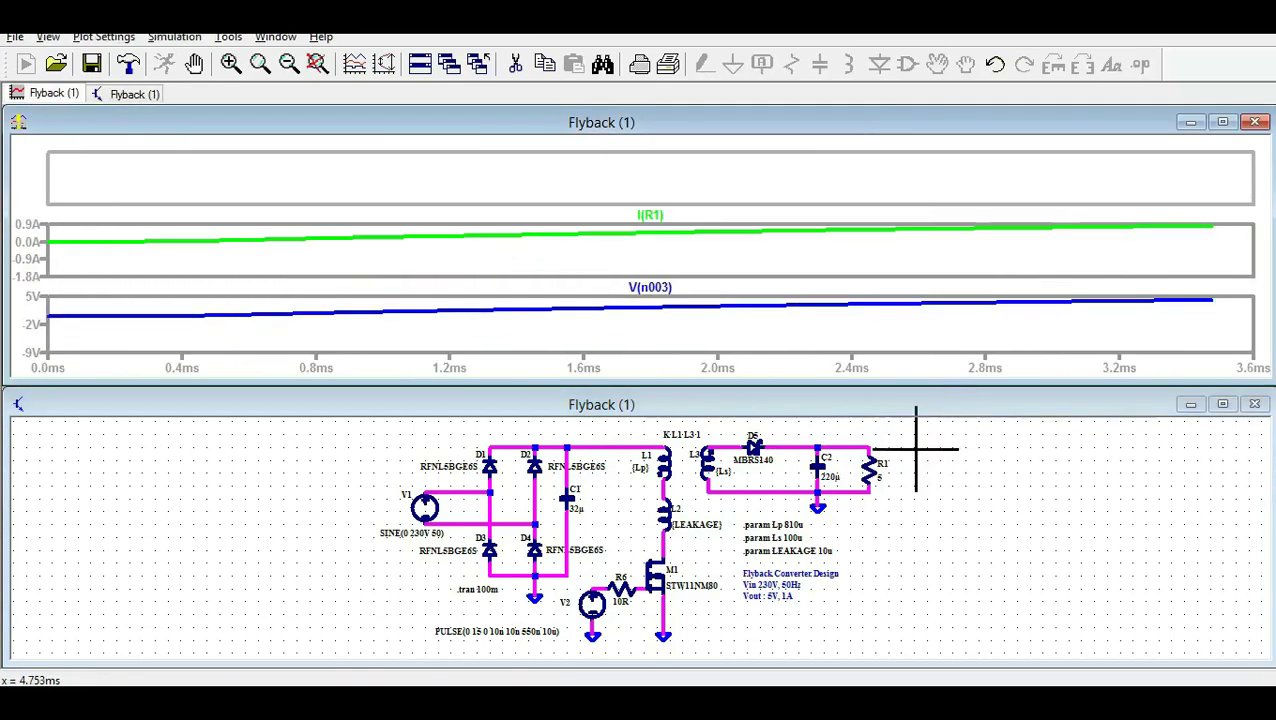
{"action": "left_click", "coordinate": [872, 465], "text": "alt"}
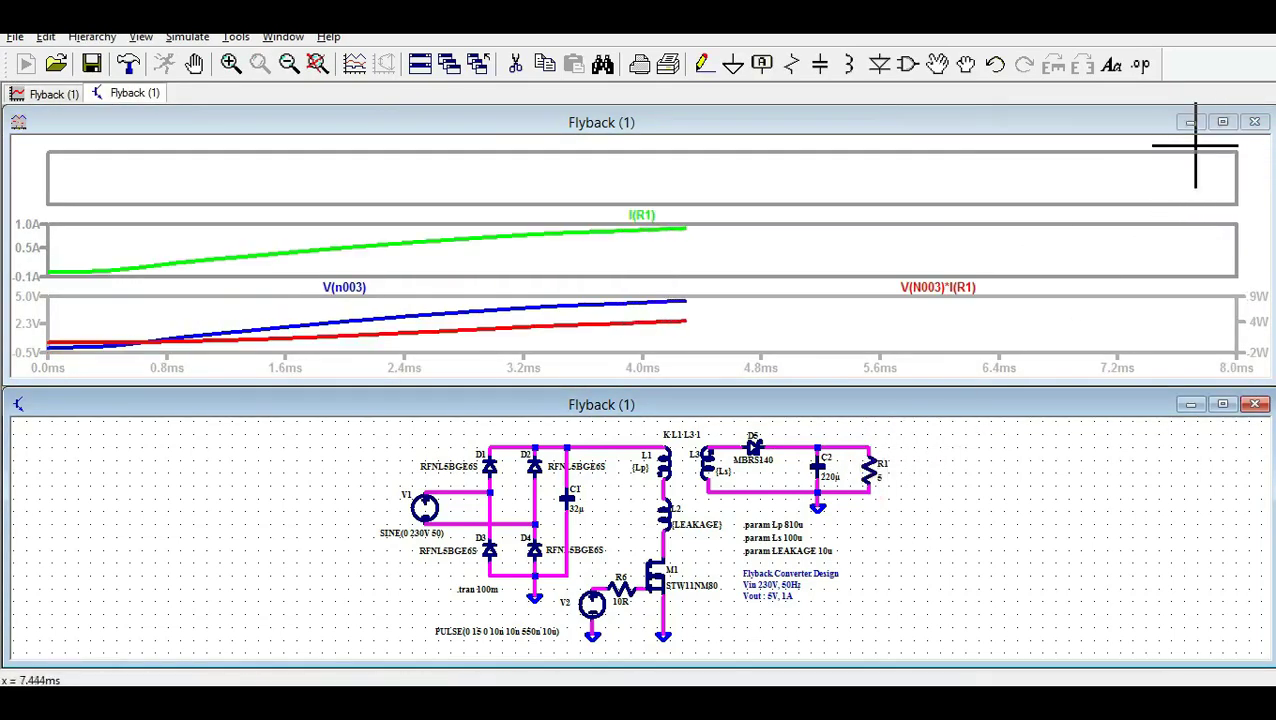
Step: Check the load waveforms in the maximized plot window and set the on time of the V2 gate pulse source to 600n
{"action": "left_click", "coordinate": [1222, 121]}
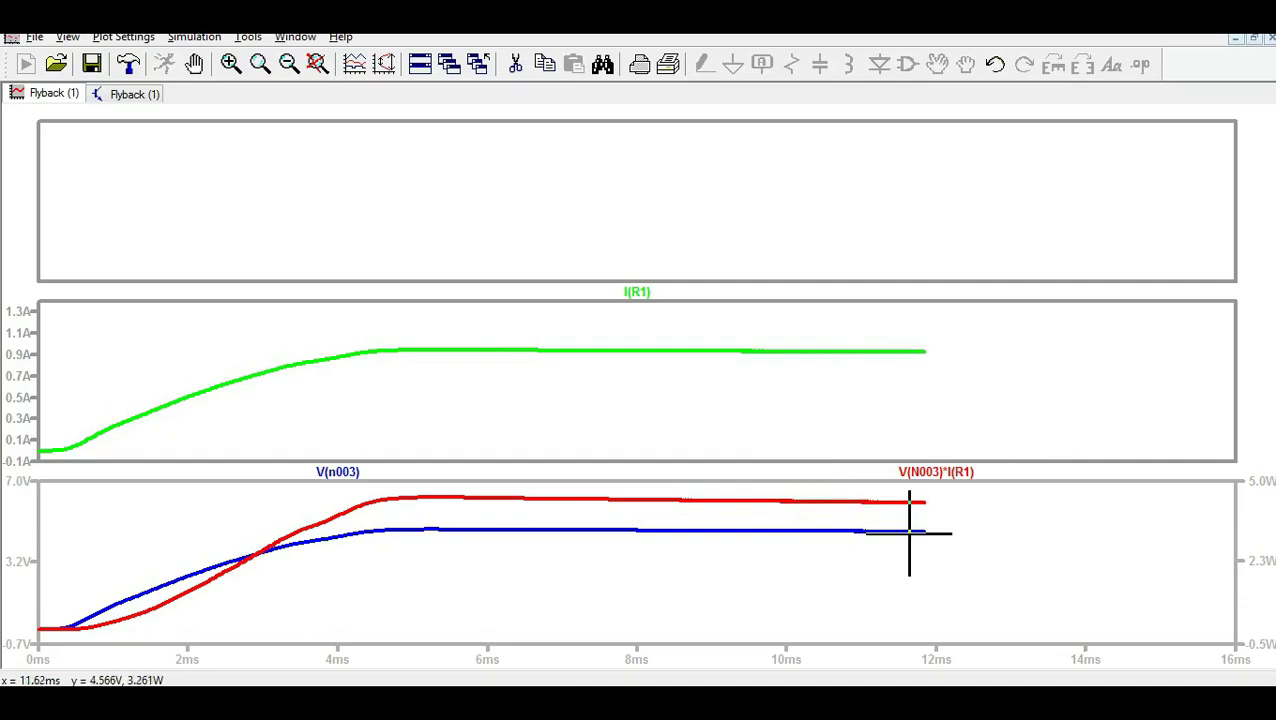
{"action": "left_click", "coordinate": [142, 98]}
{"action": "right_click", "coordinate": [522, 528]}
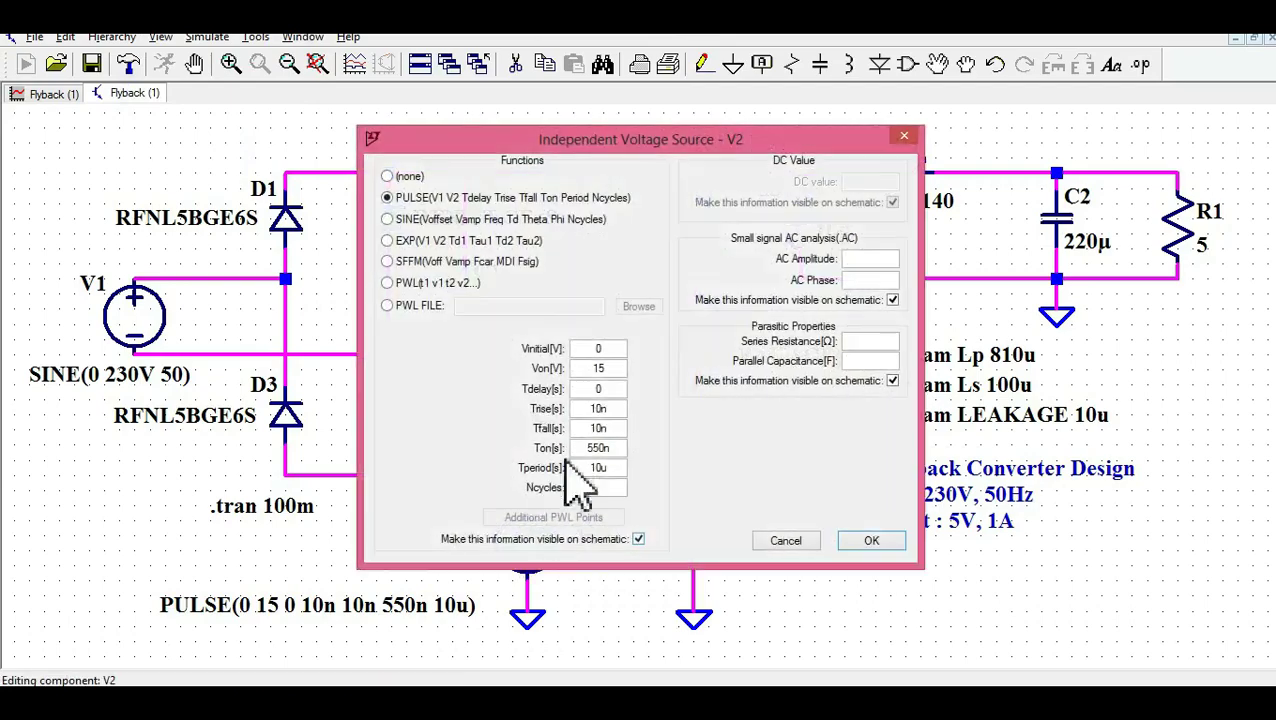
{"action": "left_click_drag", "start_coordinate": [600, 448], "coordinate": [586, 447]}
{"action": "type", "text": "6"}
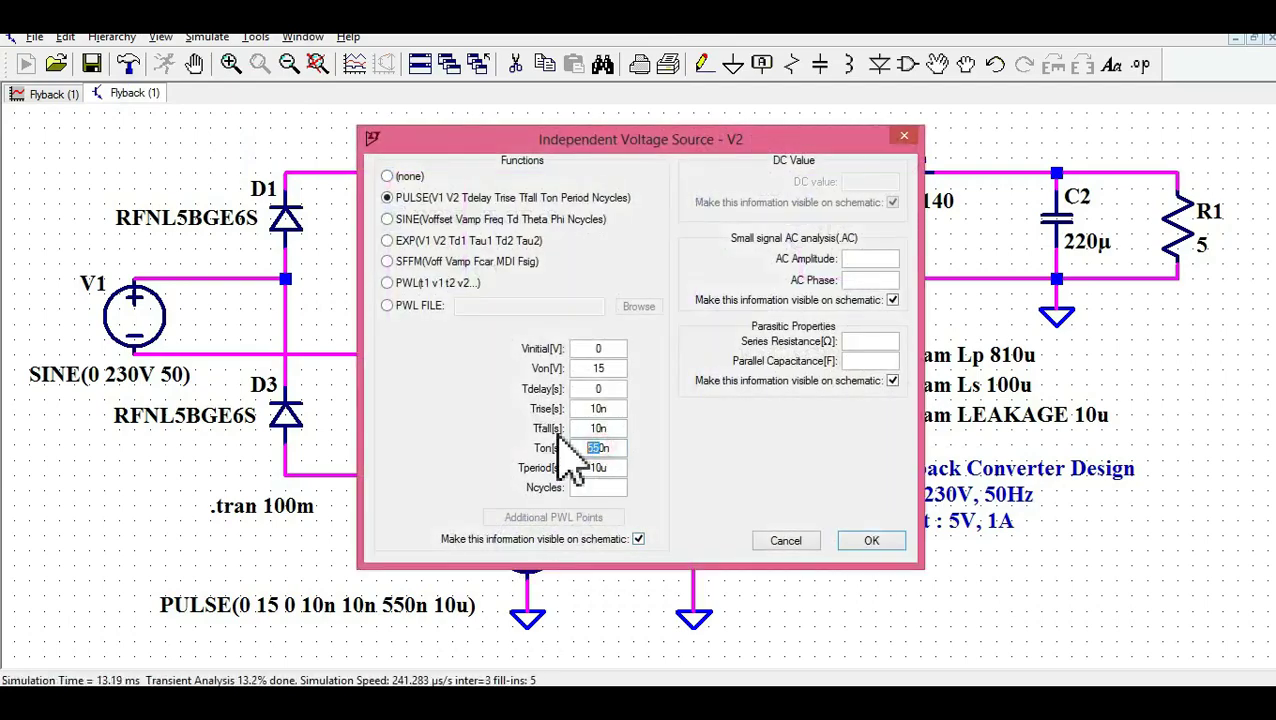
{"action": "type", "text": "0"}
{"action": "key", "text": "Return"}
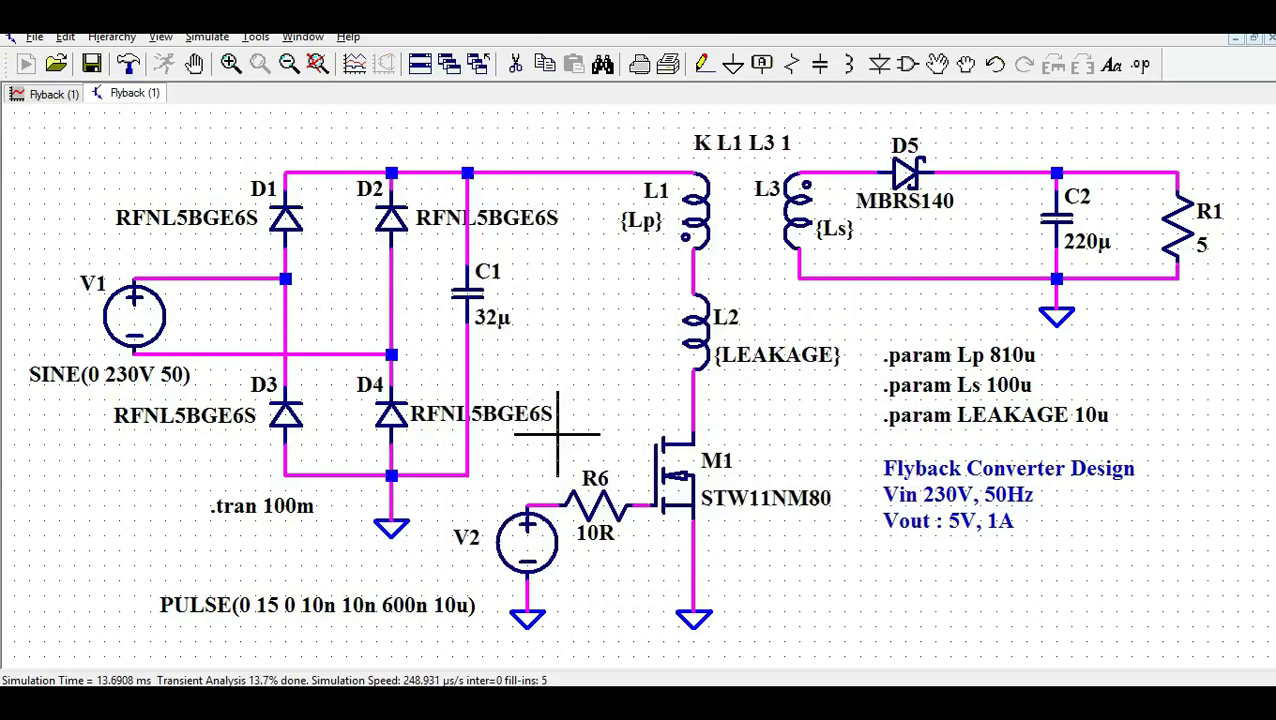
Step: Close the old waveform window and rerun the transient simulation with the 600n gate on time
{"action": "left_click", "coordinate": [30, 98]}
{"action": "left_click", "coordinate": [30, 98]}
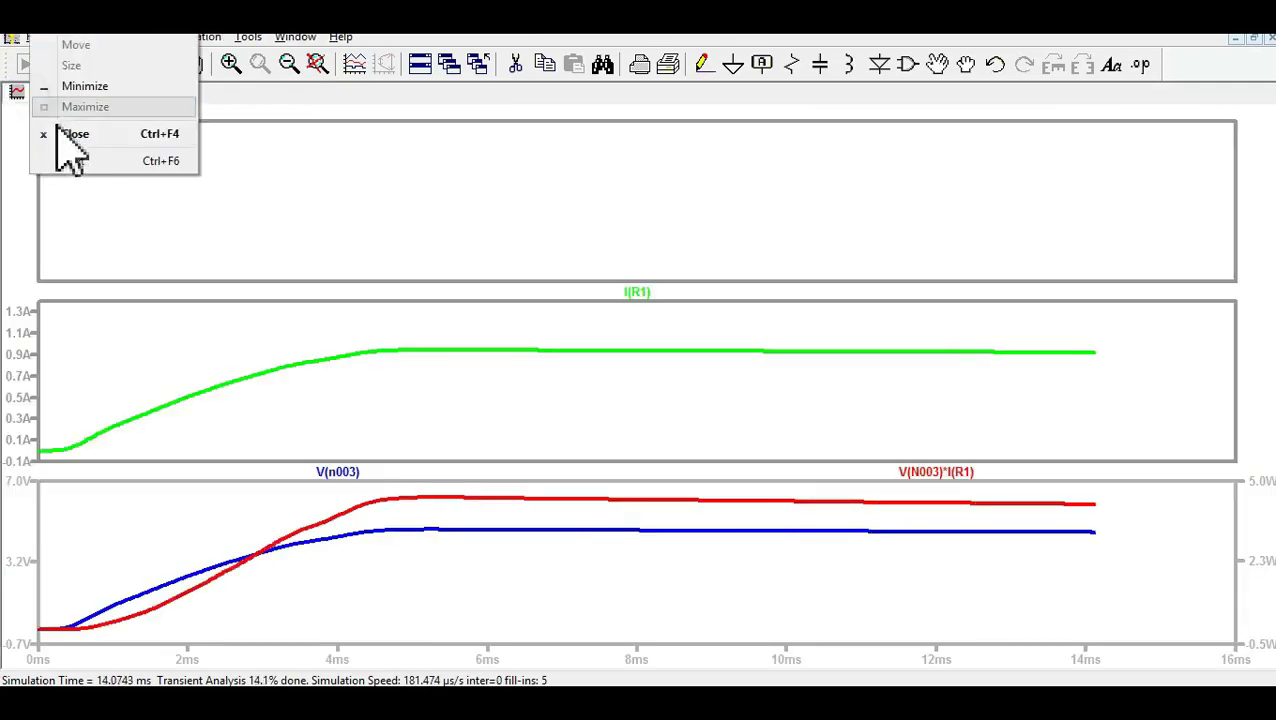
{"action": "left_click", "coordinate": [65, 130]}
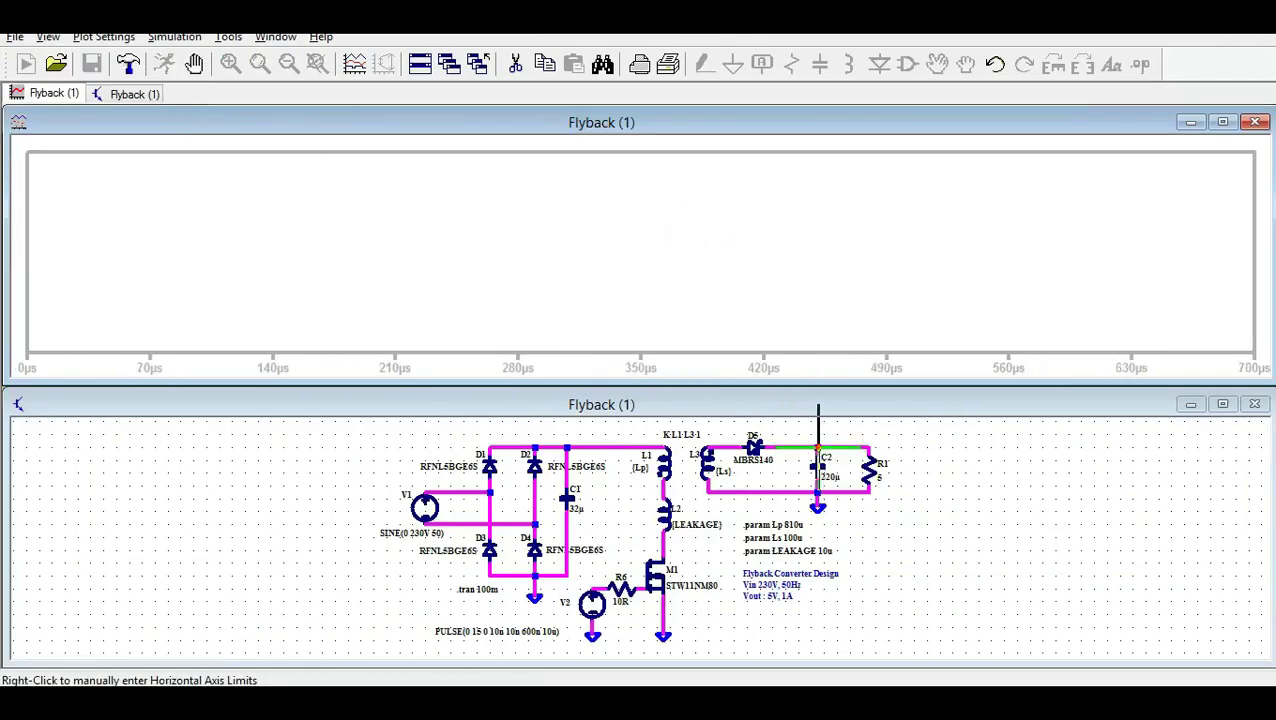
Step: Plot the output voltage at C2 and the R1 load current together in one pane and maximize the waveform window
{"action": "left_click", "coordinate": [825, 452]}
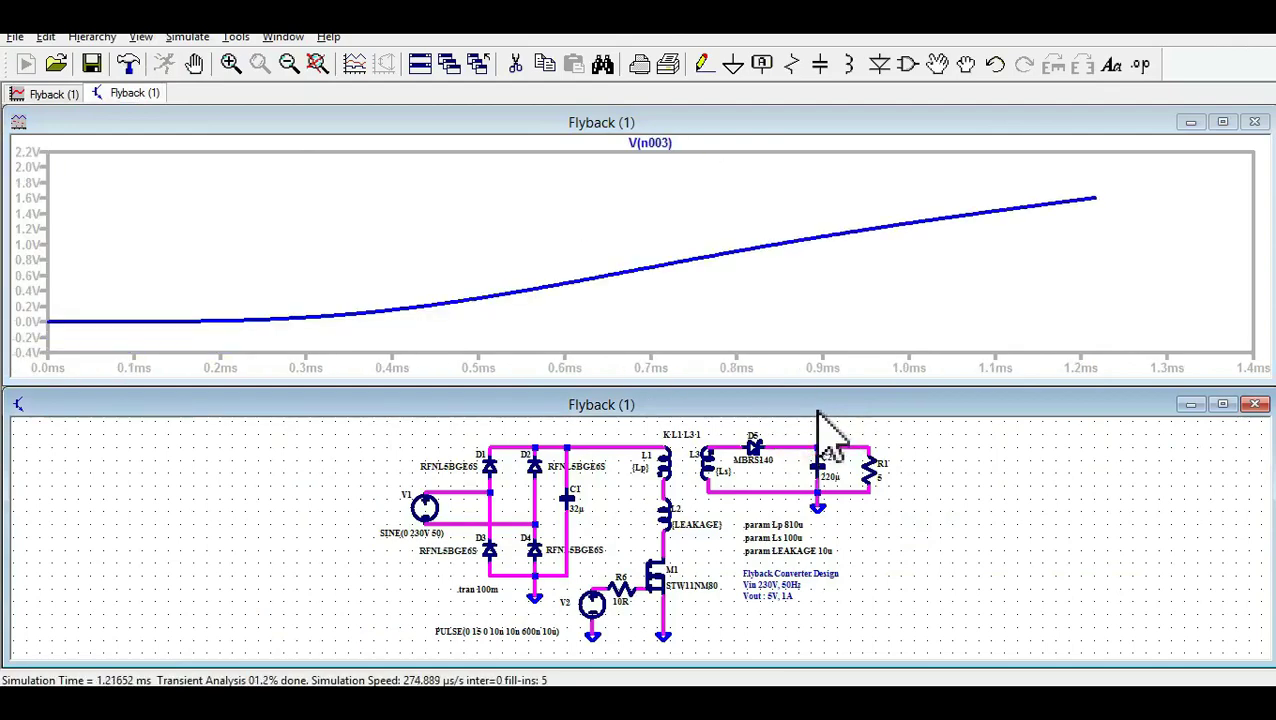
{"action": "left_click", "coordinate": [868, 468]}
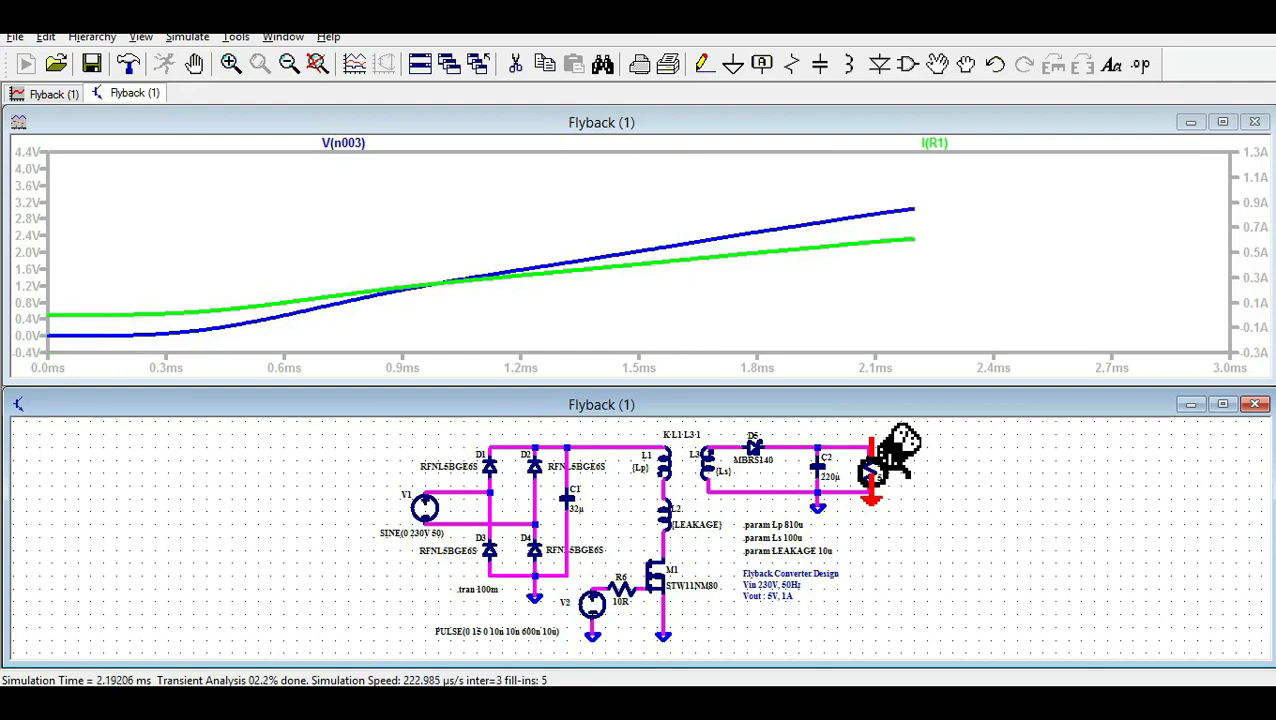
{"action": "left_click", "coordinate": [1222, 121]}
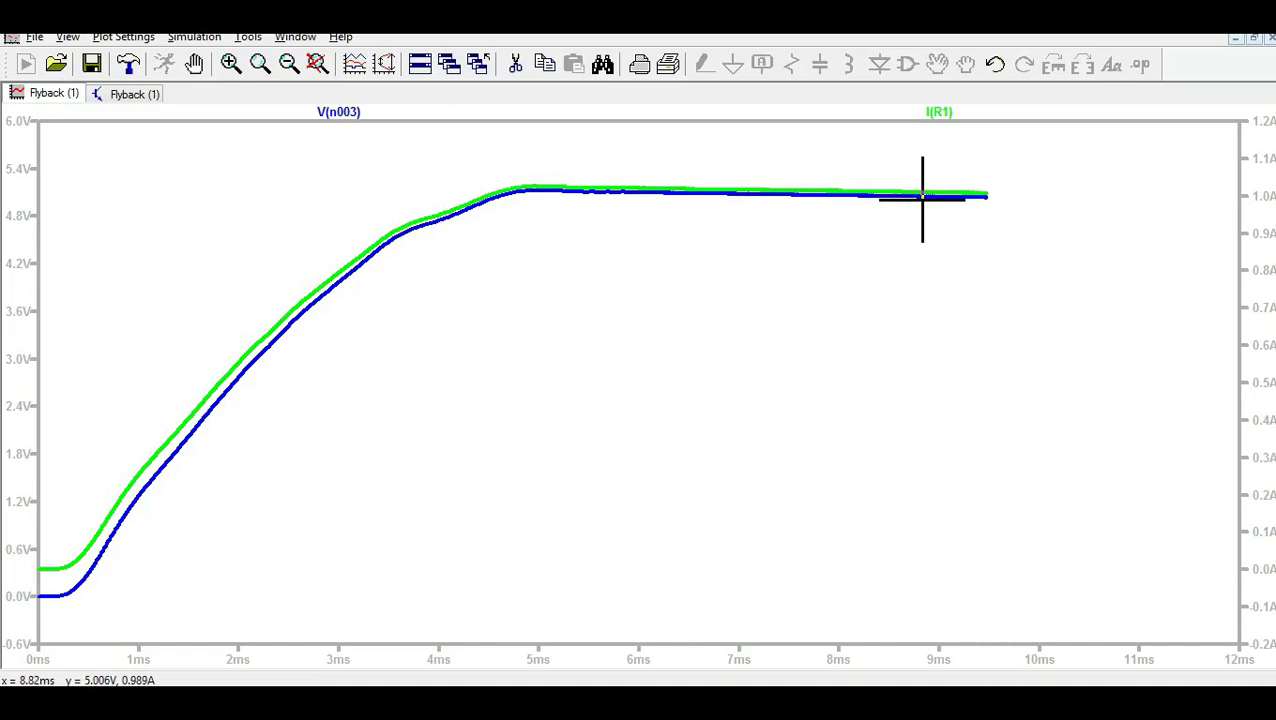
Step: Add the R1 power dissipation trace to the same plot and return to the waveforms
{"action": "left_click", "coordinate": [133, 94]}
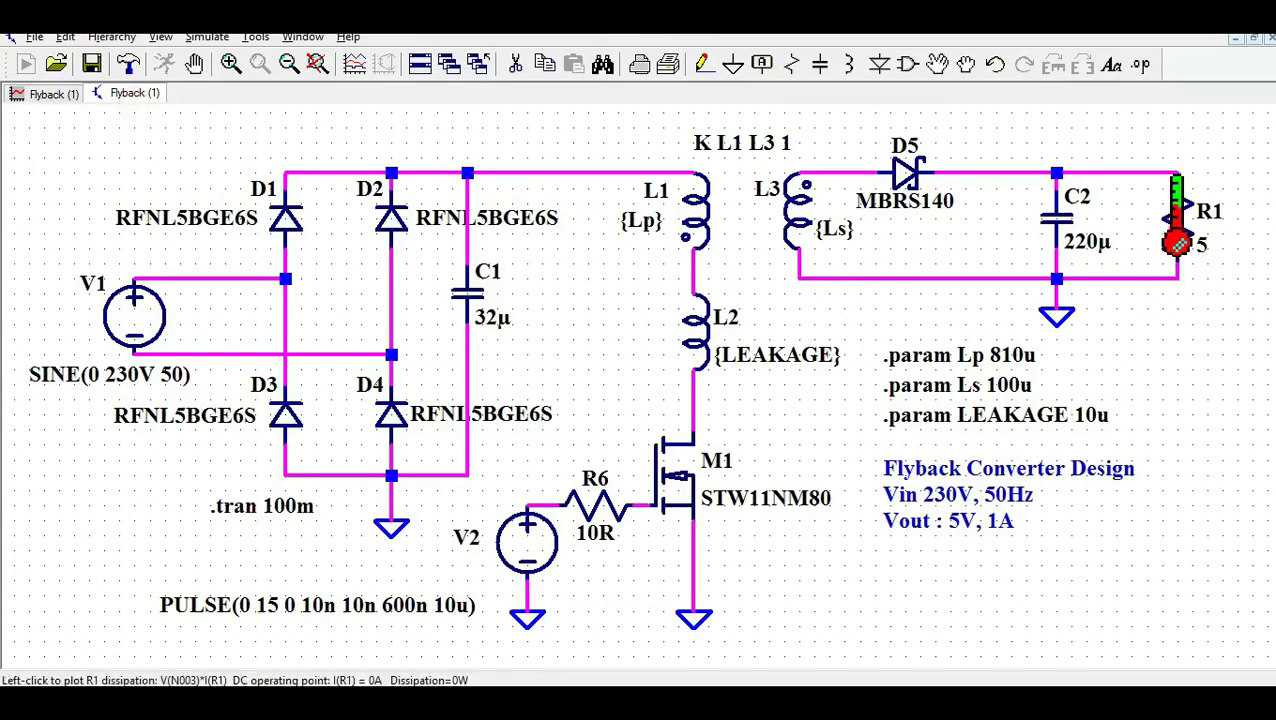
{"action": "left_click", "coordinate": [1178, 243], "text": "alt"}
{"action": "left_click", "coordinate": [45, 95]}
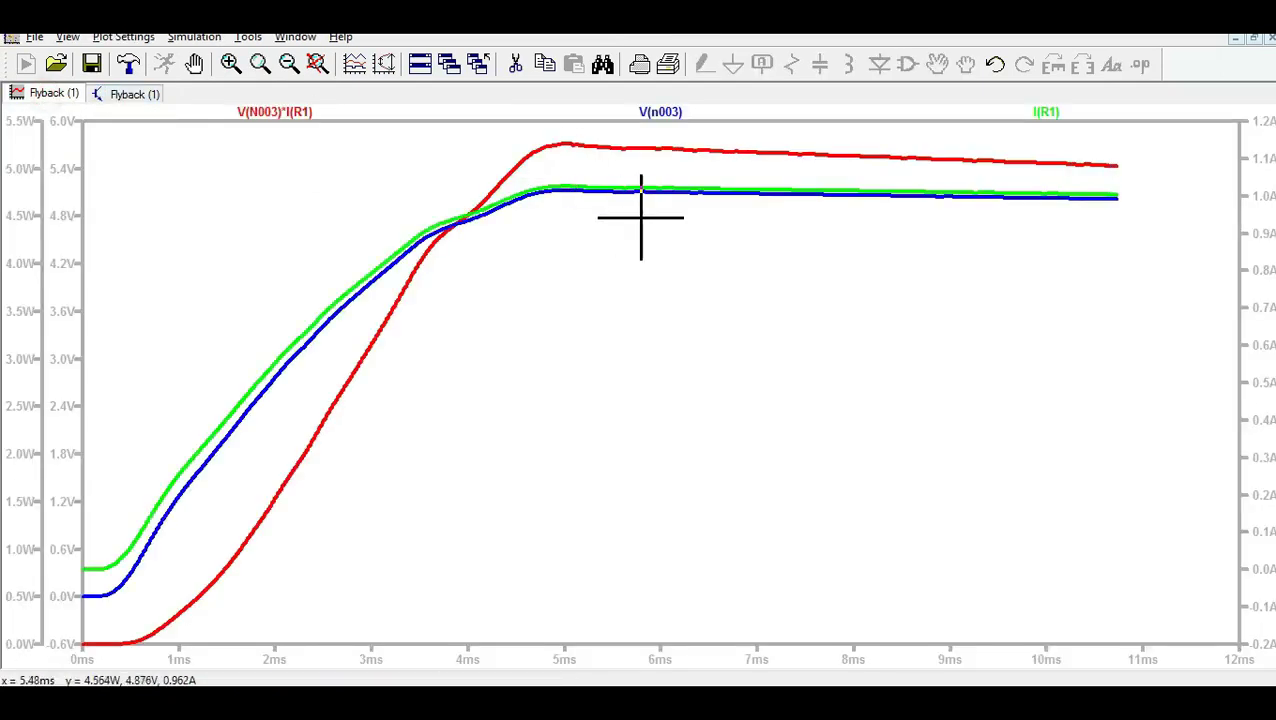